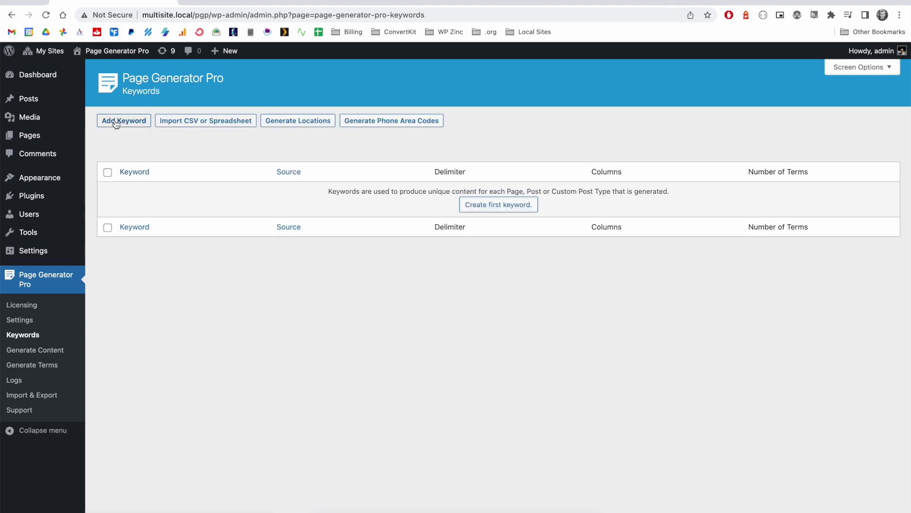
- Add a new keyword named 'service' and move on to entering its terms
click(116, 121)
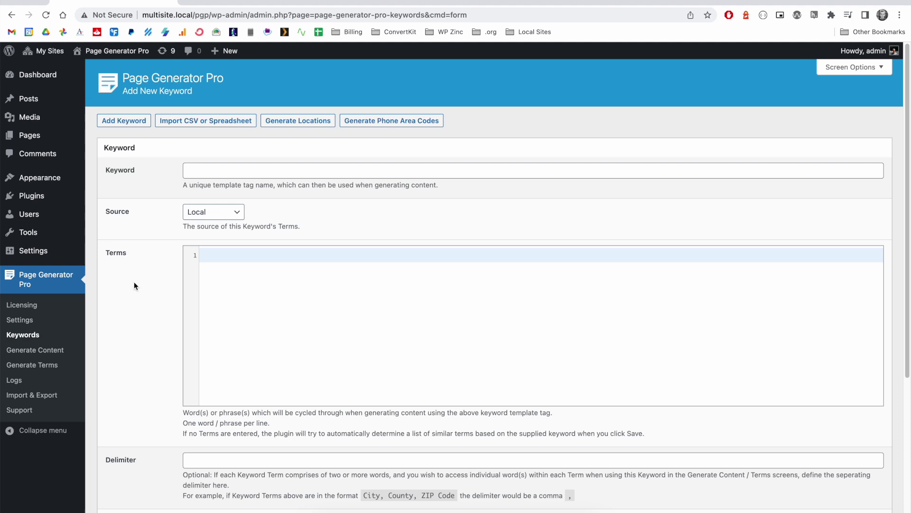
click(64, 351)
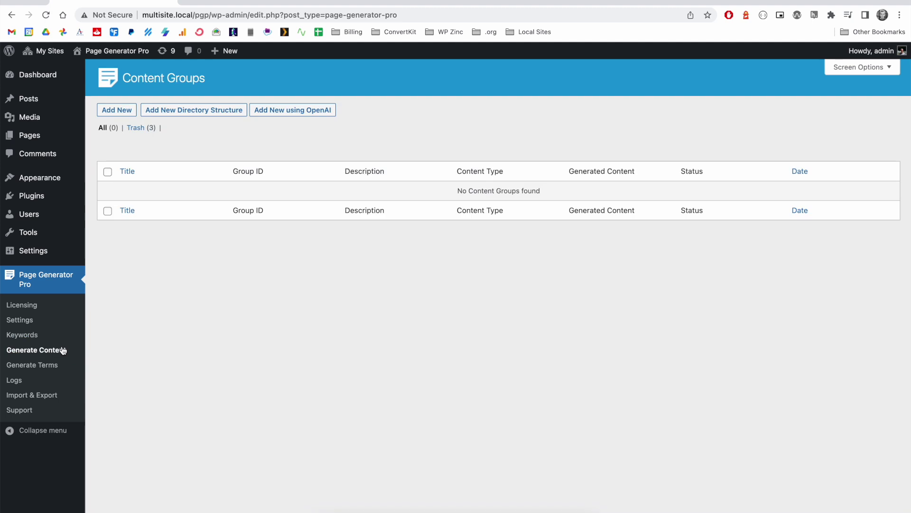
click(54, 336)
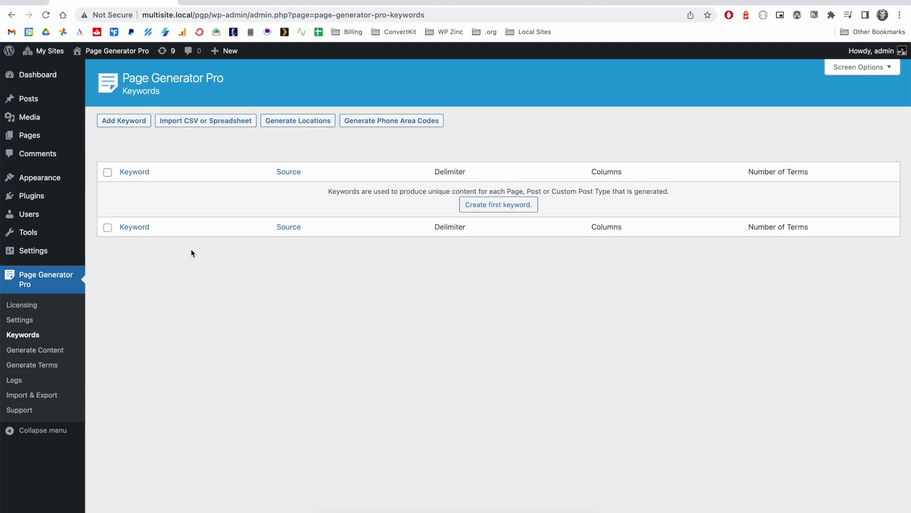
click(123, 120)
click(244, 173)
text(service)
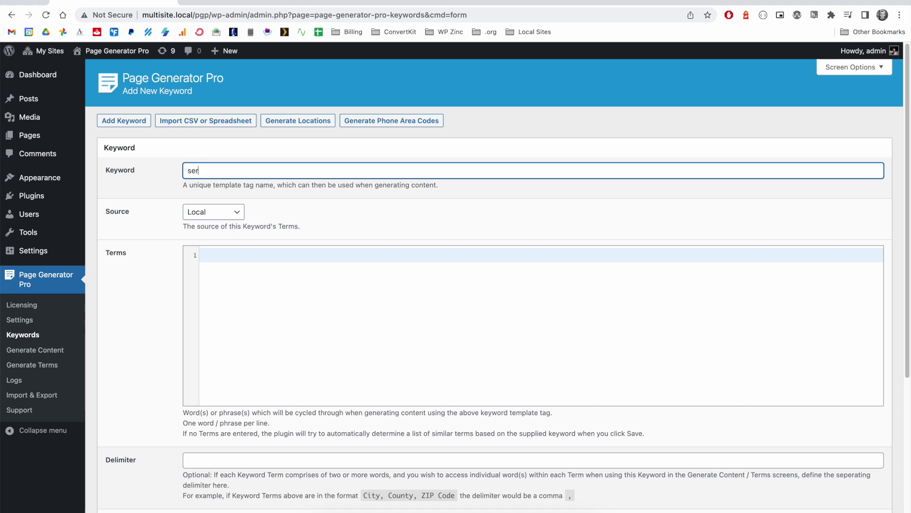
click(249, 256)
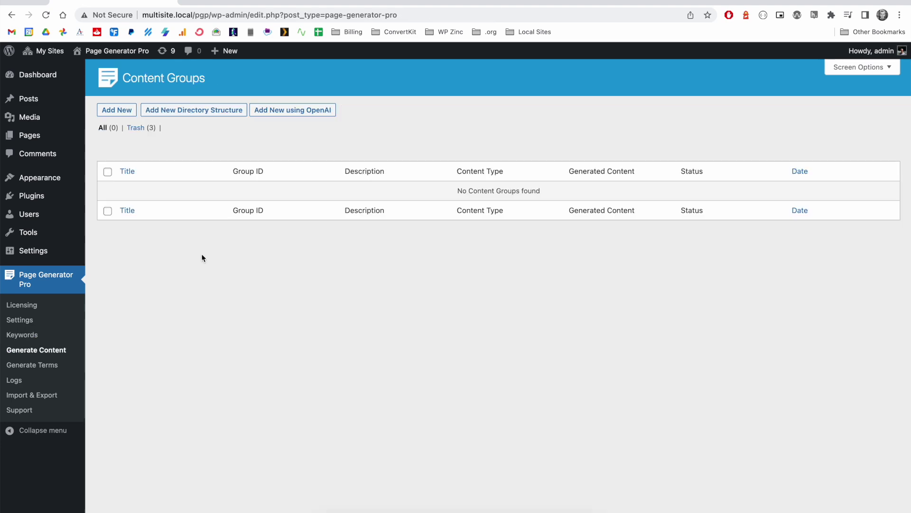
- Create a '{service}' content group and generate all its pages via the browser
click(128, 111)
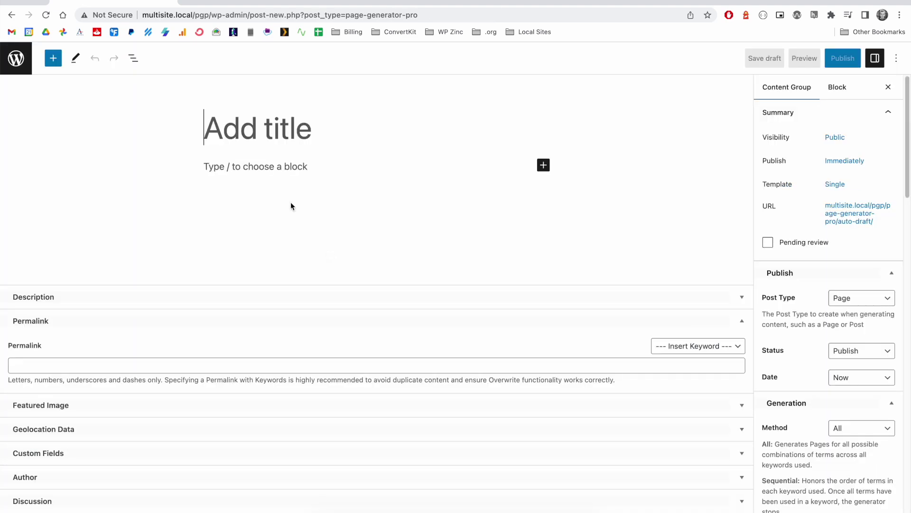
text({service})
click(307, 165)
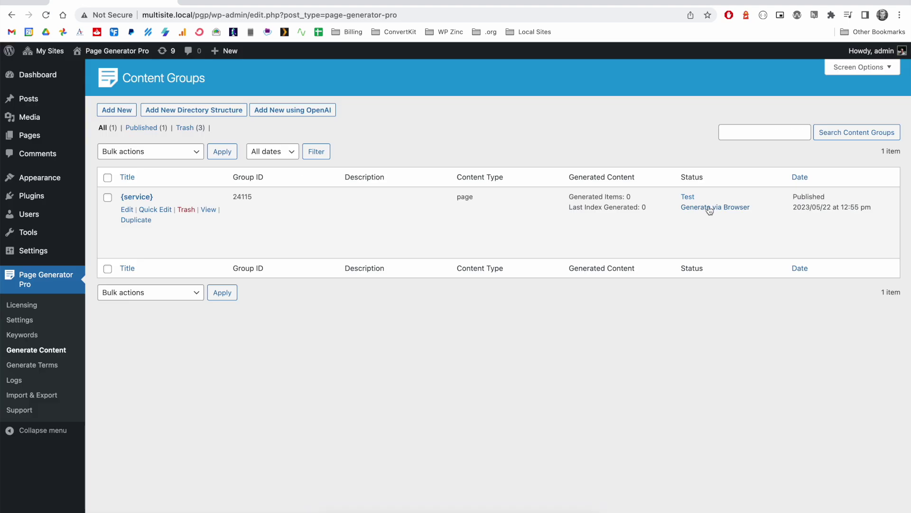
click(700, 207)
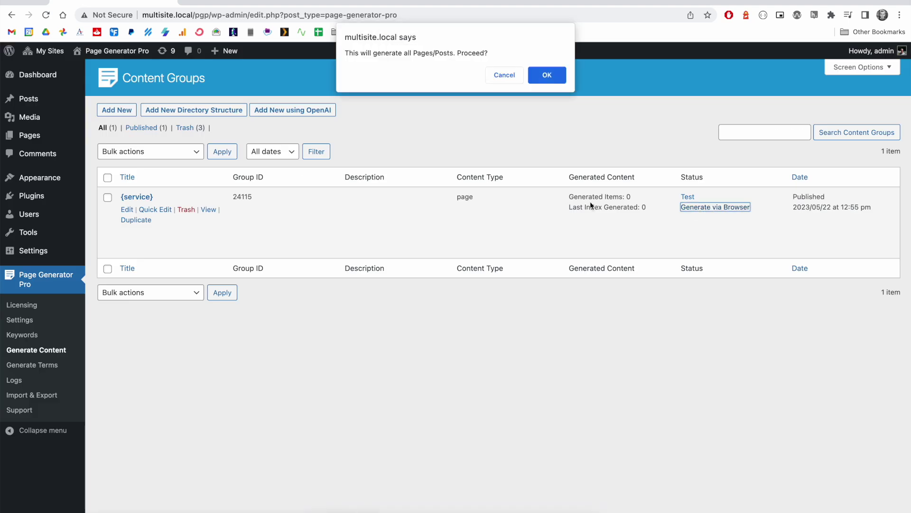
click(541, 76)
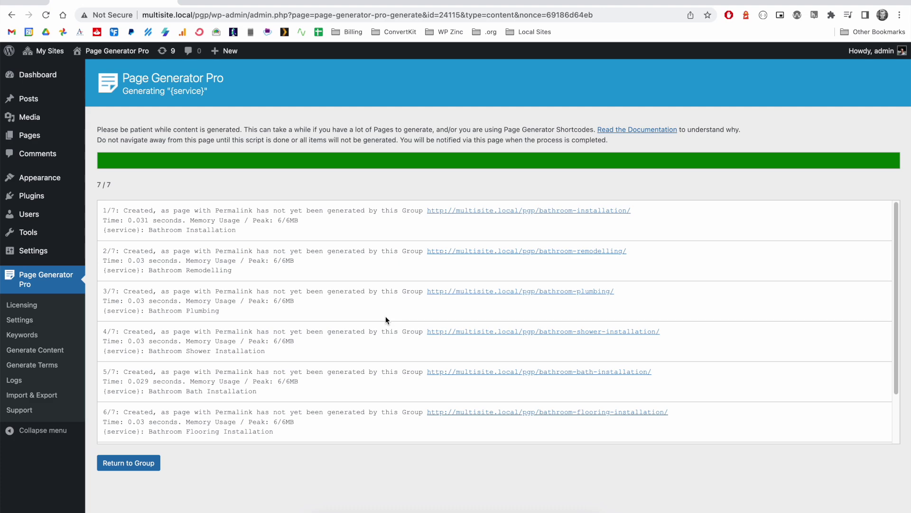
- Check the generated Bathroom Installation and Bathroom Remodelling pages from the generation log
click(458, 210)
key(super+bracketleft)
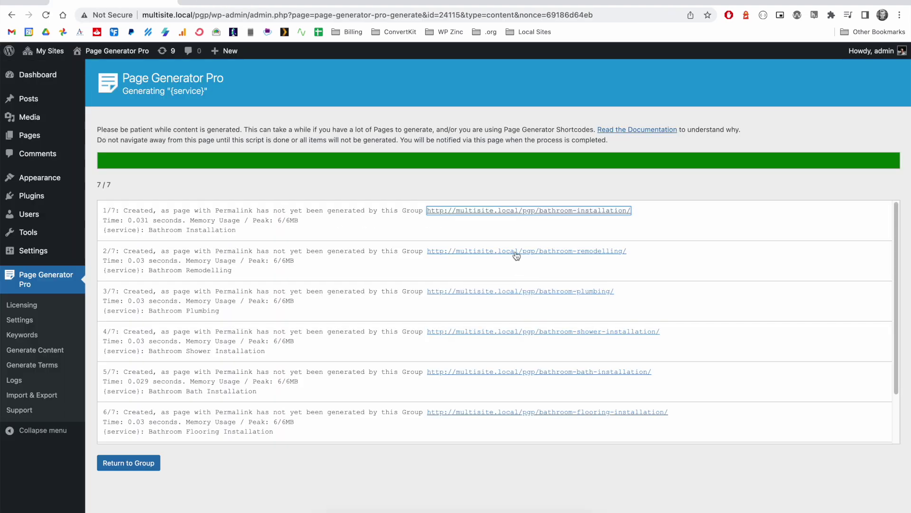
click(519, 280)
key(super+bracketleft)
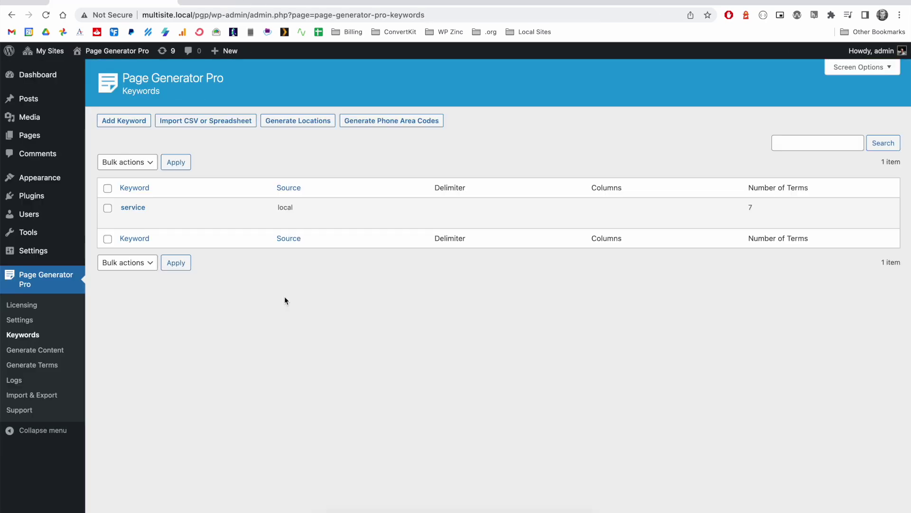
- Start a generated location keyword named 'location' with City as the output type
click(299, 121)
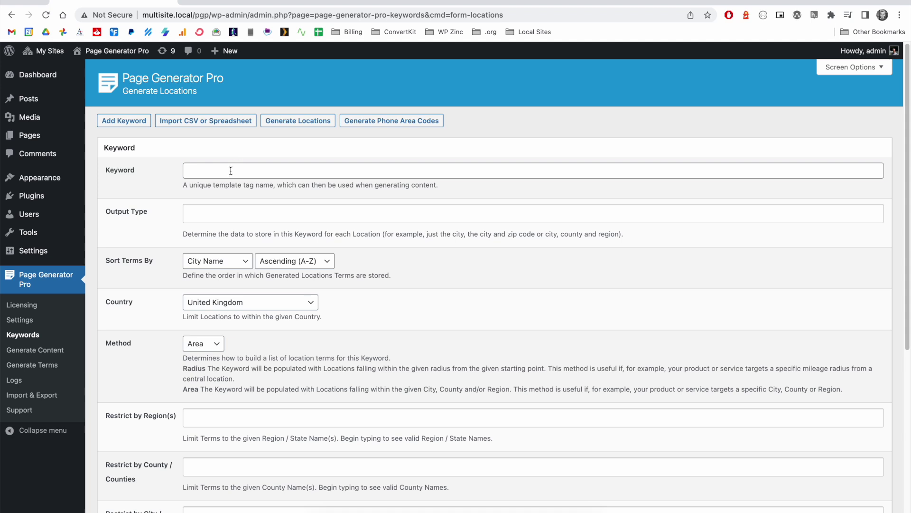
click(229, 171)
text(location)
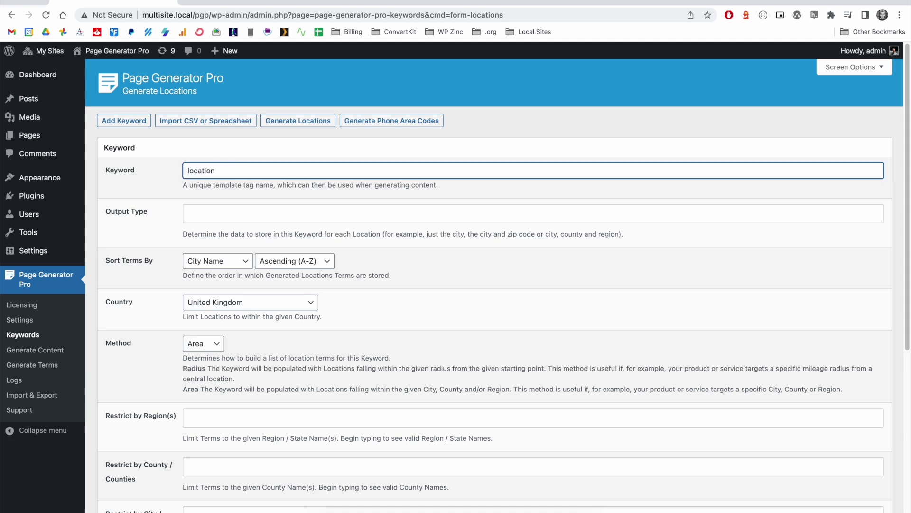
click(230, 214)
click(253, 304)
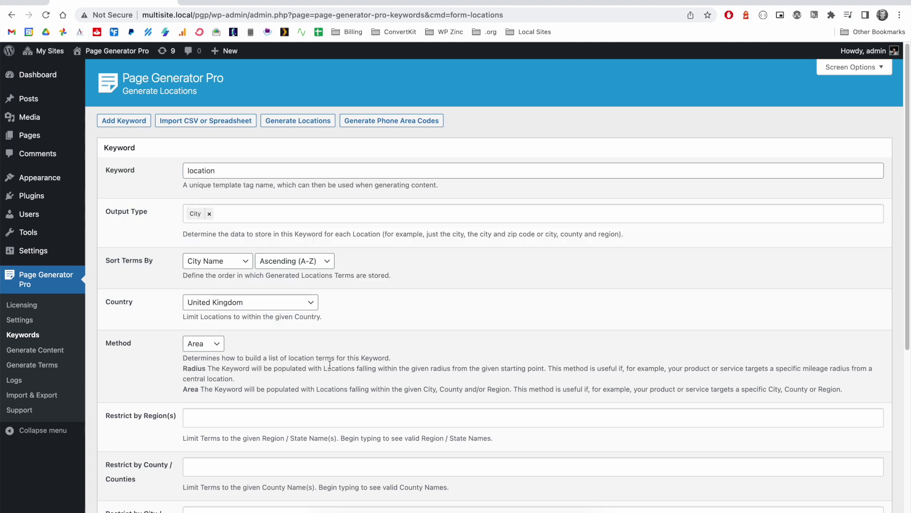
scroll(224, 395, down, 1)
- Restrict it to the England, GB region and West Midlands county, then generate the keyword
click(224, 394)
click(223, 412)
click(220, 445)
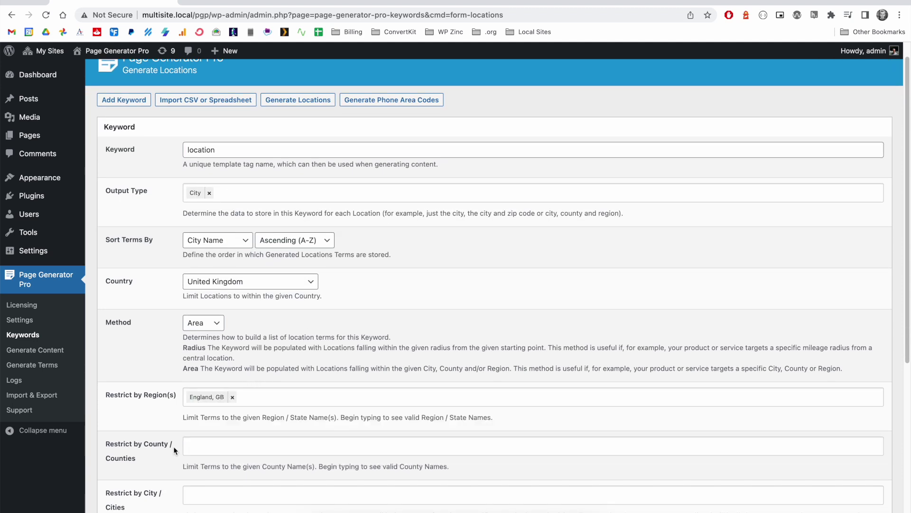
text(west mid)
click(240, 461)
scroll(147, 449, down, 4)
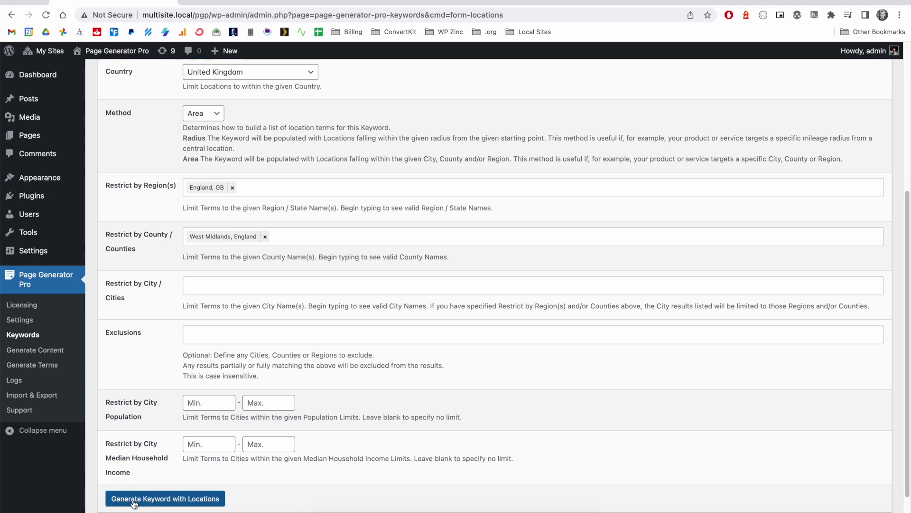
click(133, 499)
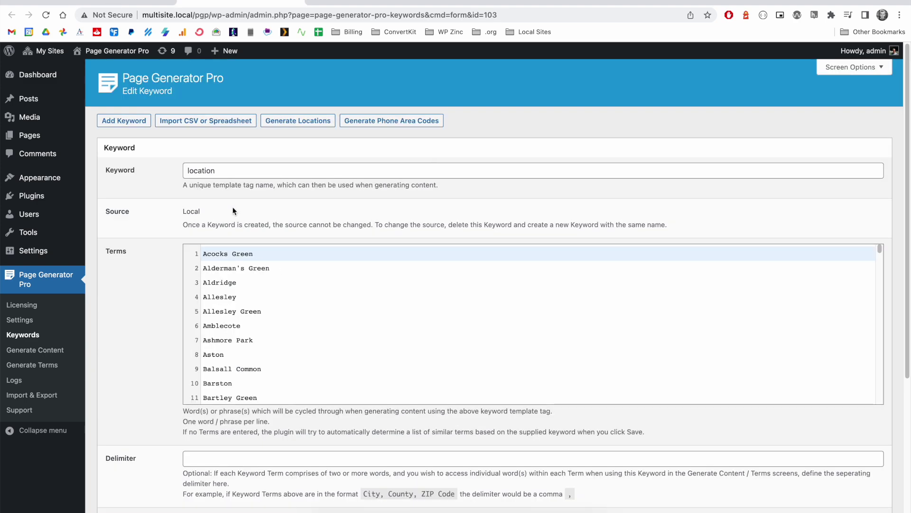
drag(880, 247, 876, 402)
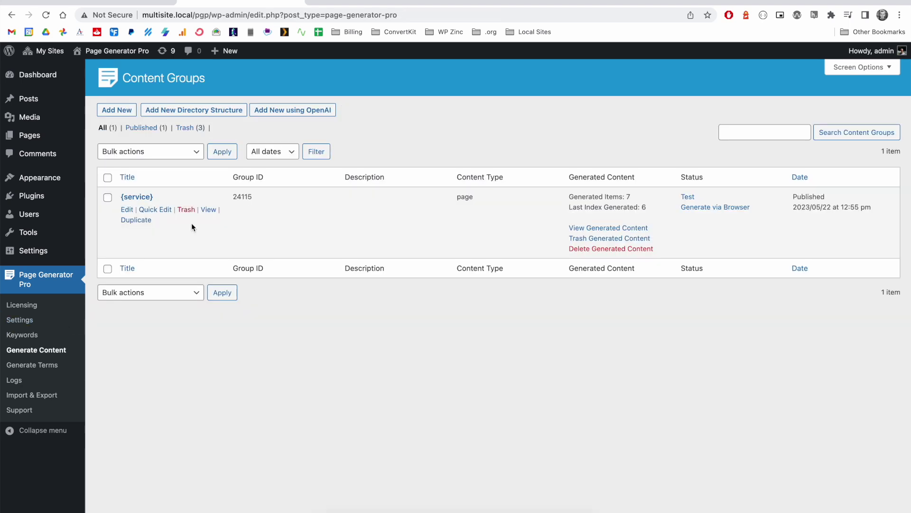
- Retitle the group '{service} in {location}', delete its seven old pages, and regenerate all pages
click(150, 198)
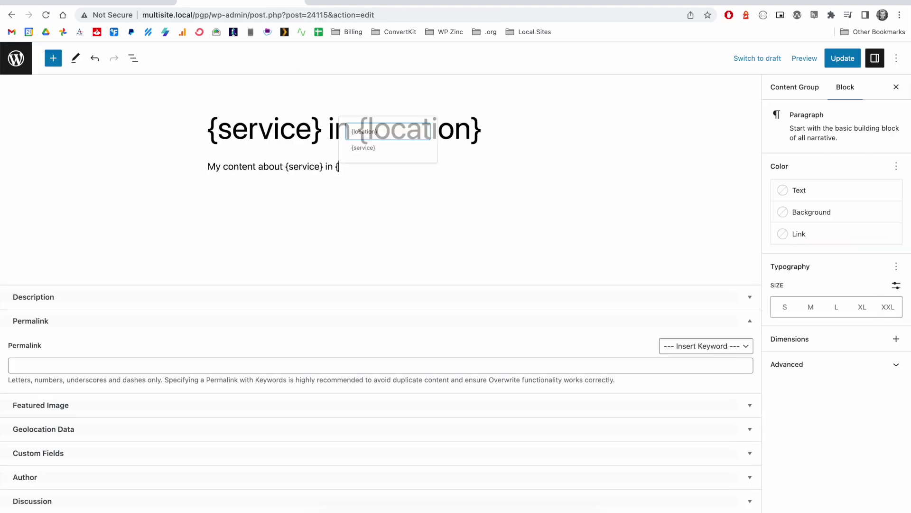
text(location})
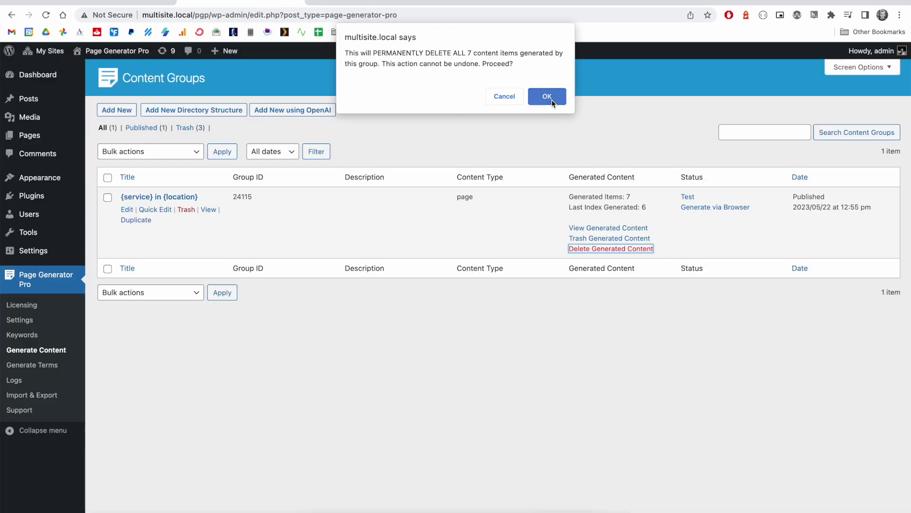
click(548, 97)
click(724, 207)
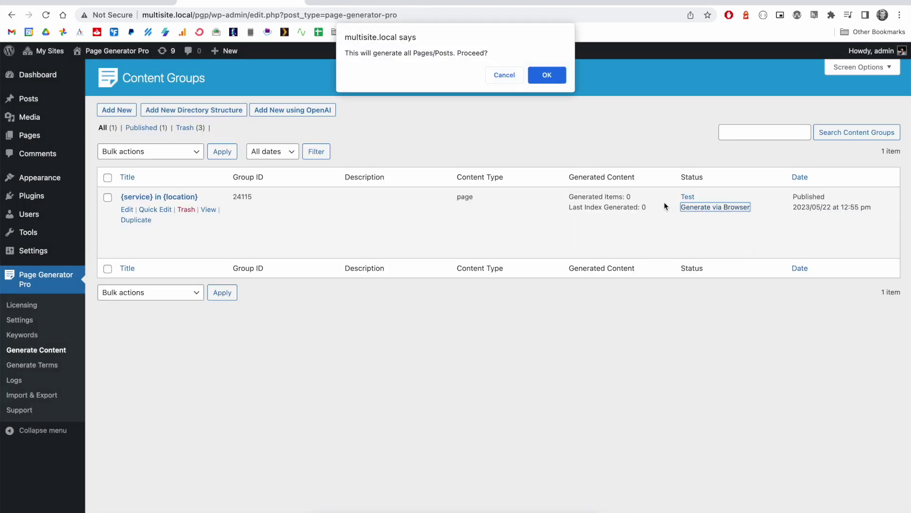
click(552, 79)
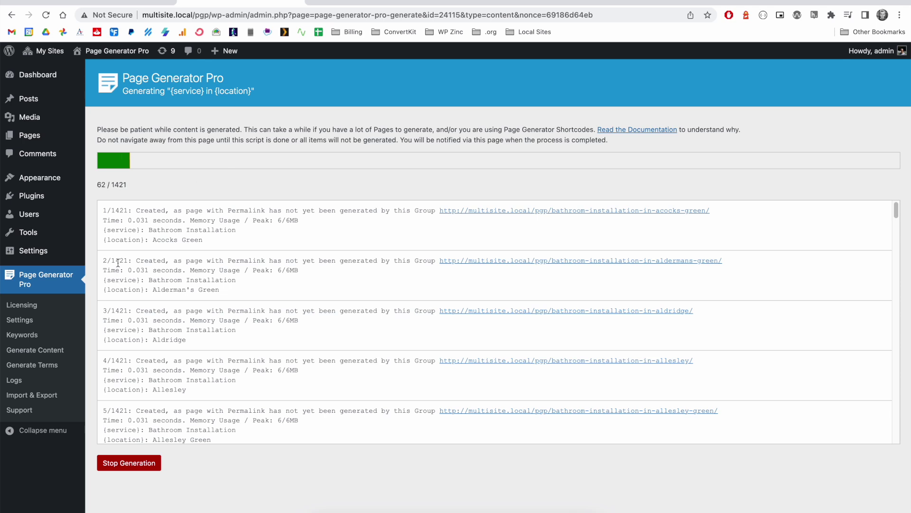
click(30, 335)
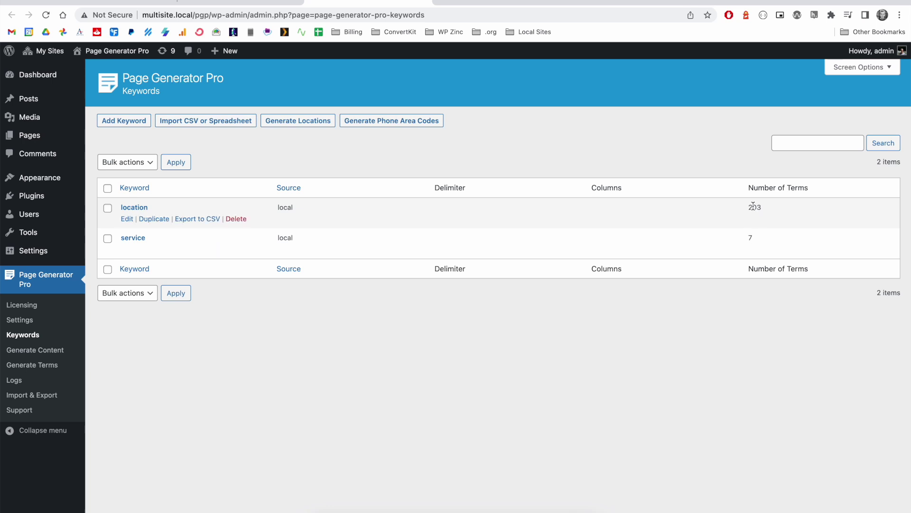
- View generated pages in Knowle, Yardley Wood and Kingshurst while generation keeps running
click(256, 3)
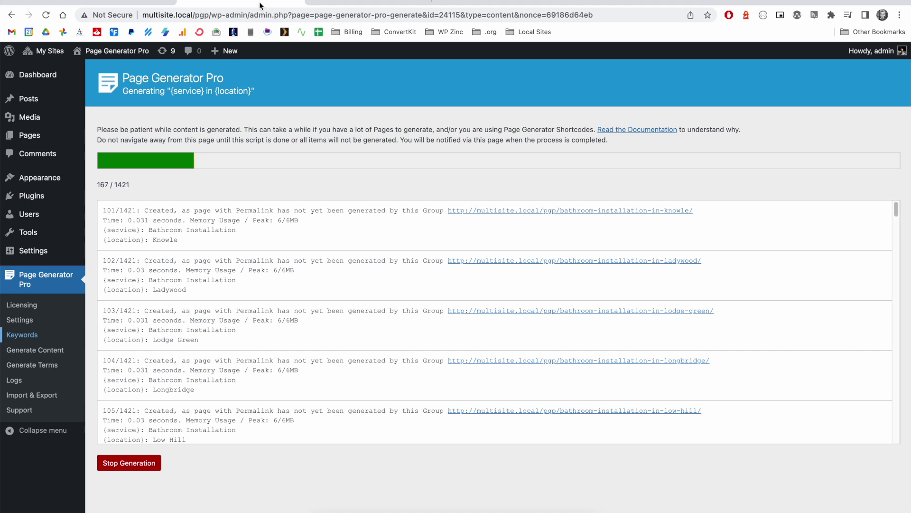
click(647, 211)
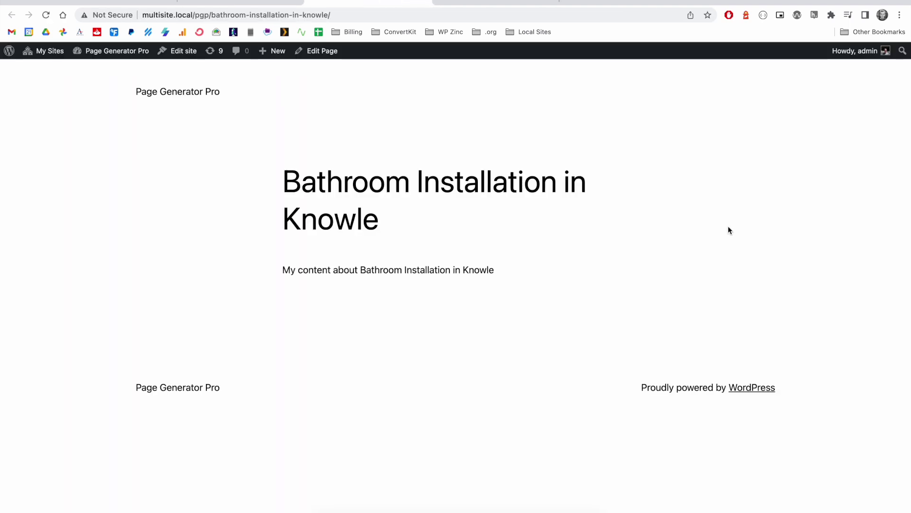
click(231, 4)
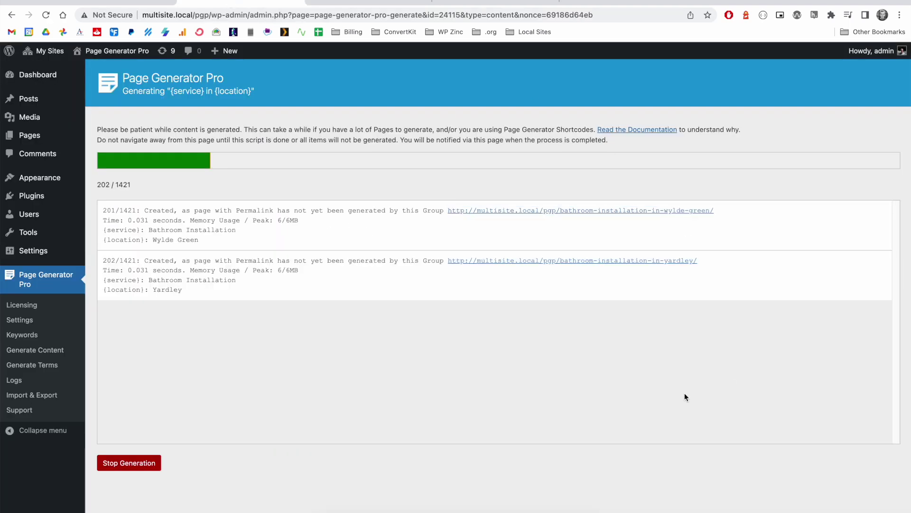
click(673, 311)
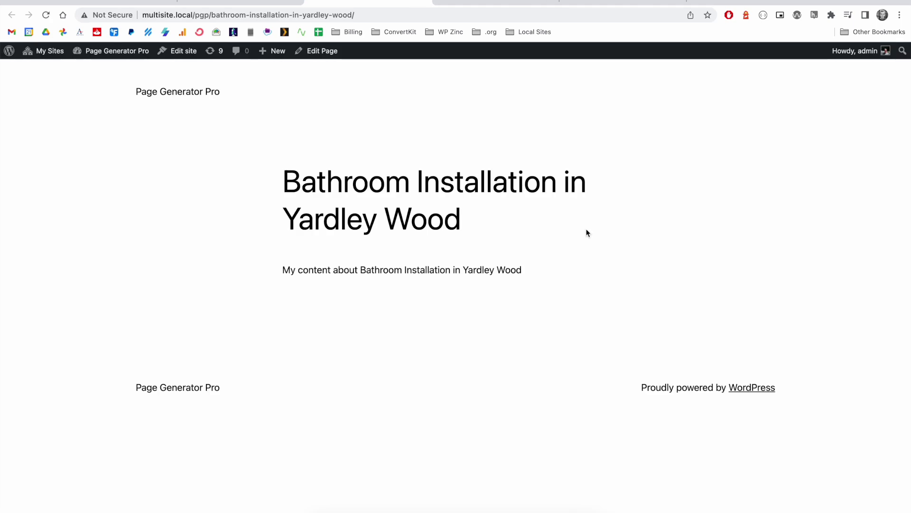
click(247, 2)
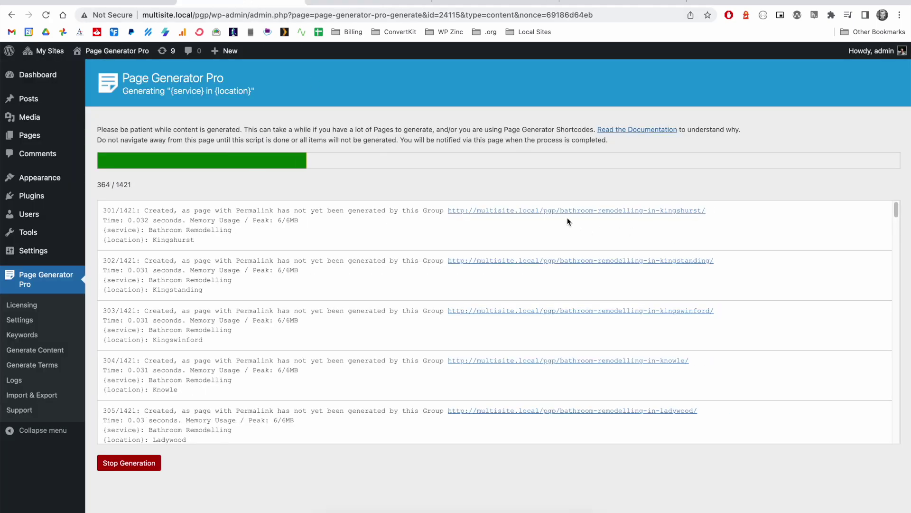
click(628, 210)
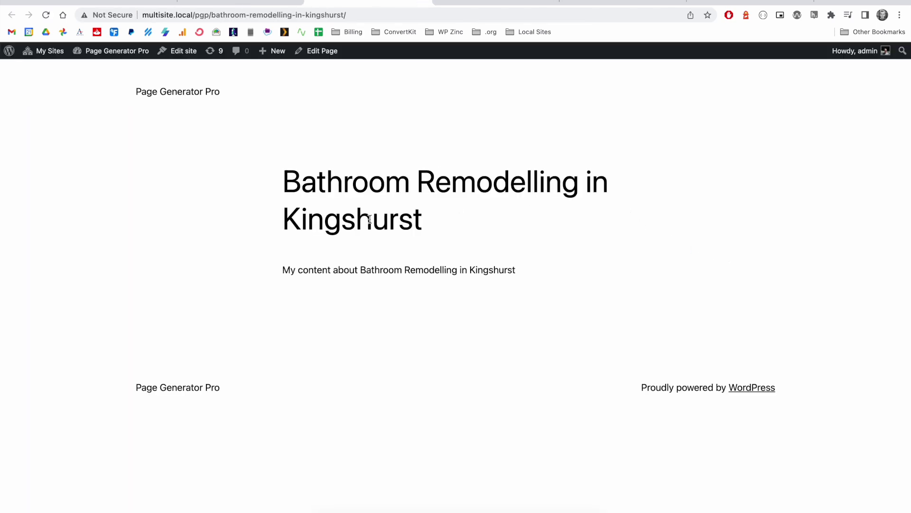
key(ctrl+shift+Tab)
key(ctrl+shift+Tab)
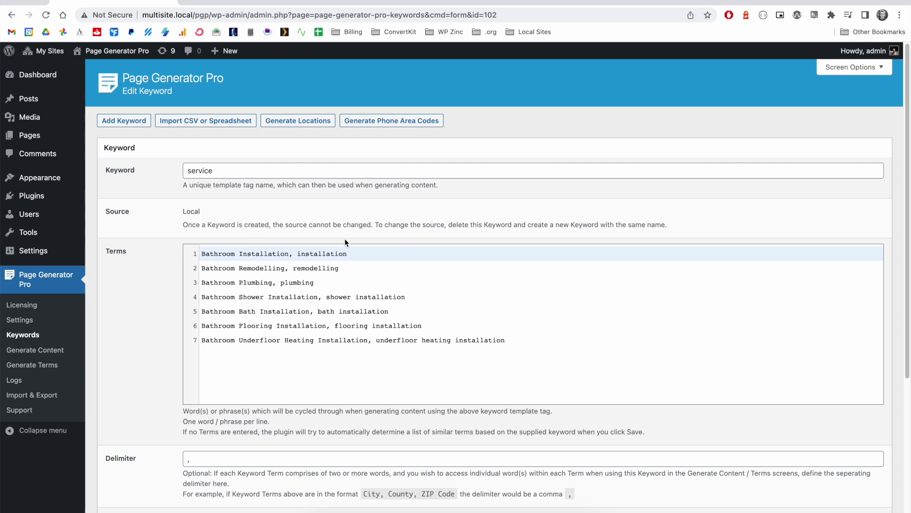
- Inspect the service keyword's comma delimiter and its name,name_short column names
scroll(345, 239, down, 2)
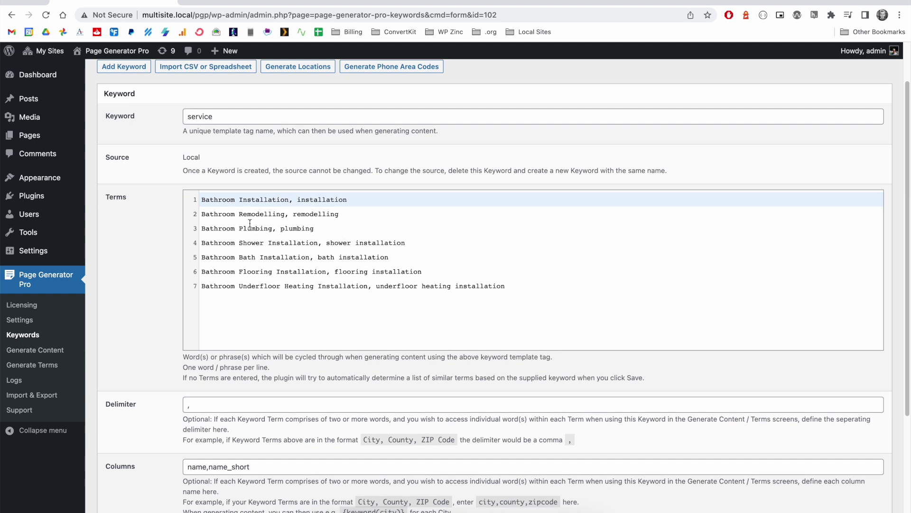
scroll(293, 284, down, 3)
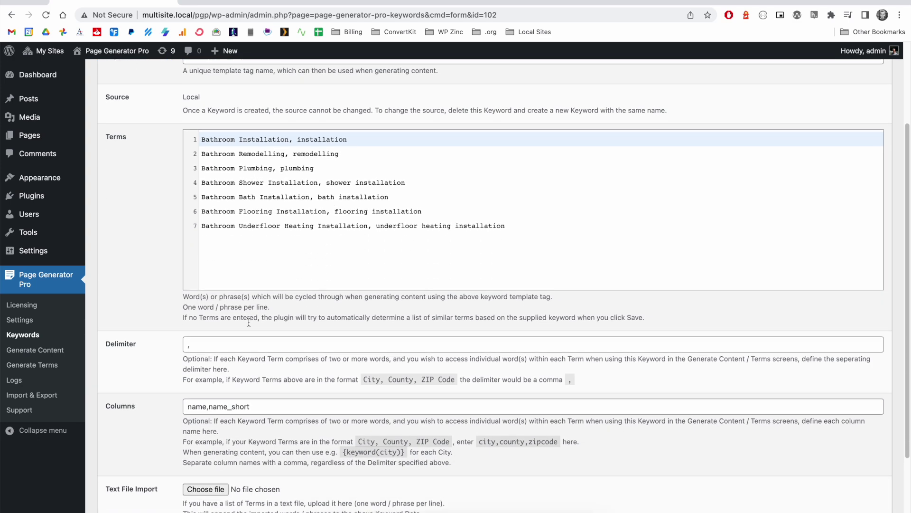
click(195, 340)
drag(255, 404, 195, 404)
click(247, 403)
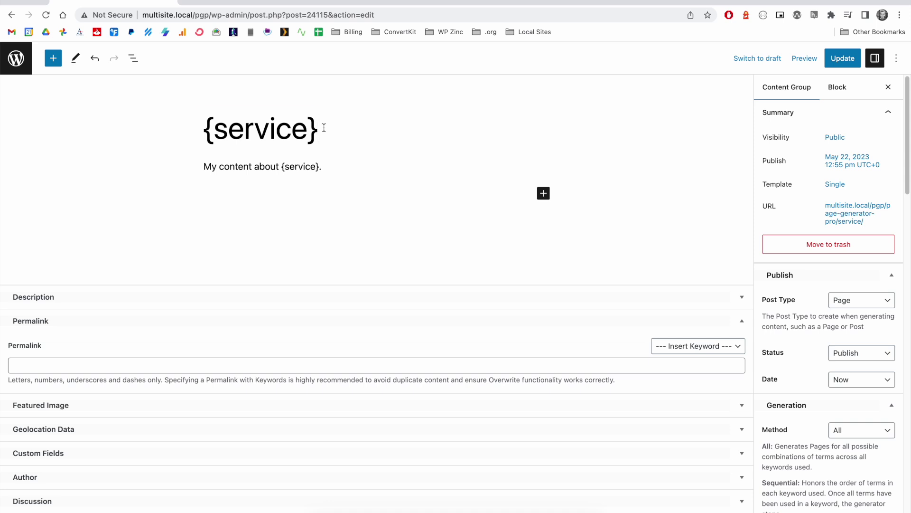
- Replace the template heading with the {service(name)} keyword
triple_click(324, 127)
text({)
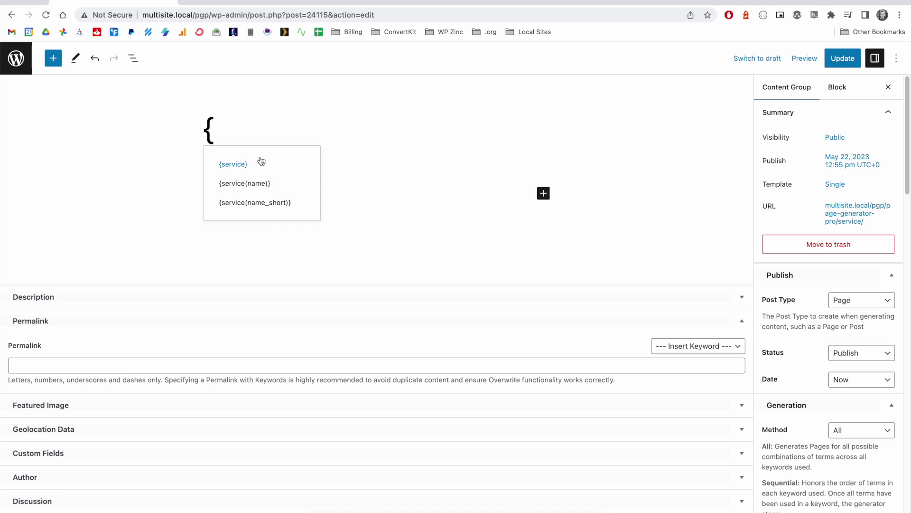
click(266, 188)
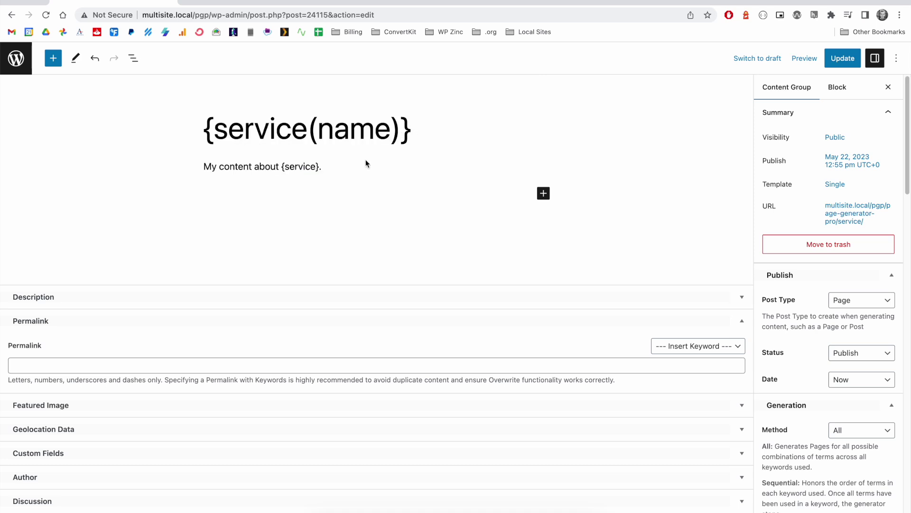
- End the paragraph with '{service(name_short)}.' instead of '{service}.'
click(327, 169)
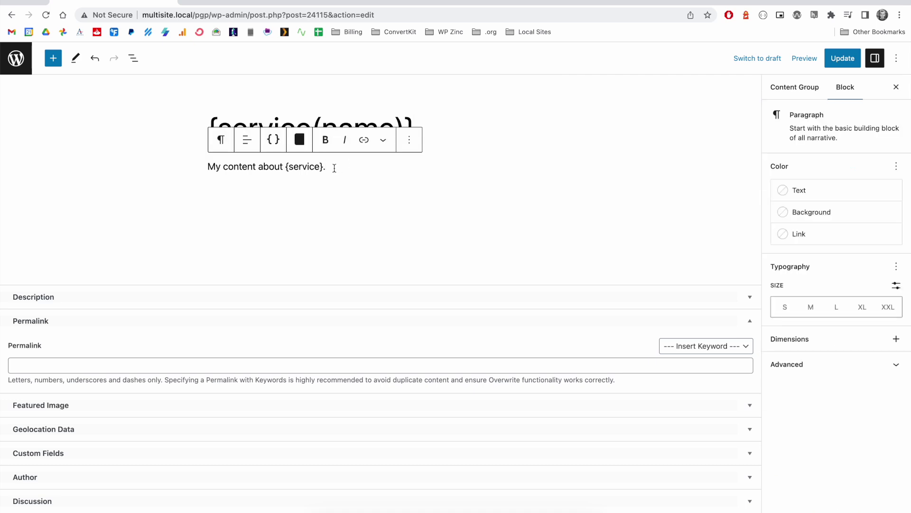
drag(335, 169, 286, 166)
text({)
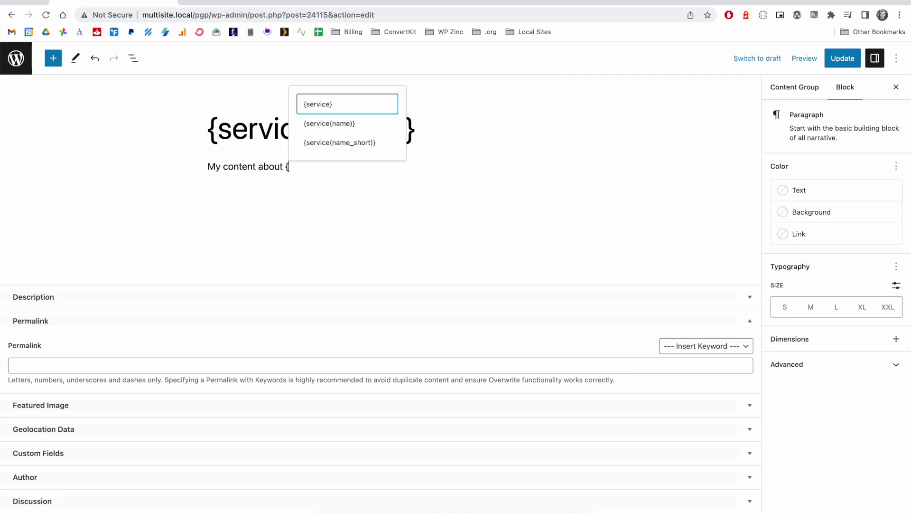
click(366, 144)
text(.)
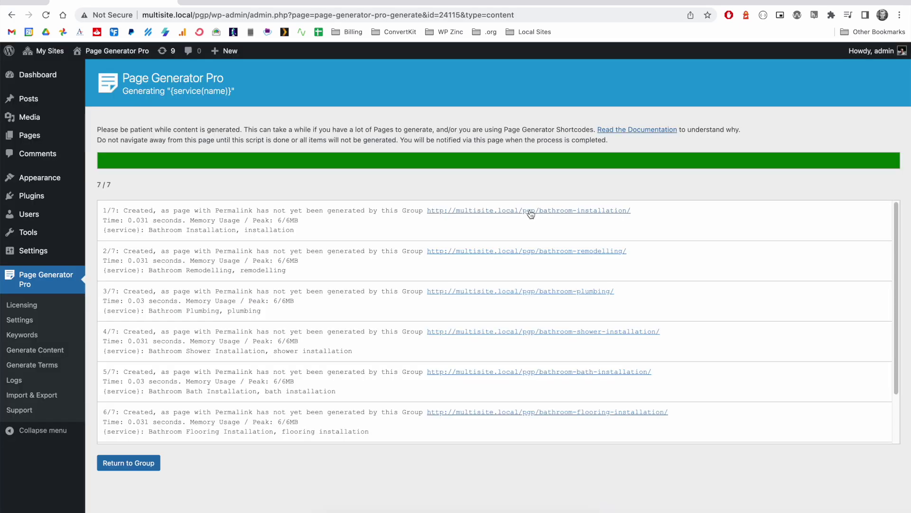
- Compare headings and short names on the Bathroom Installation and Bathroom Remodelling pages
click(530, 212)
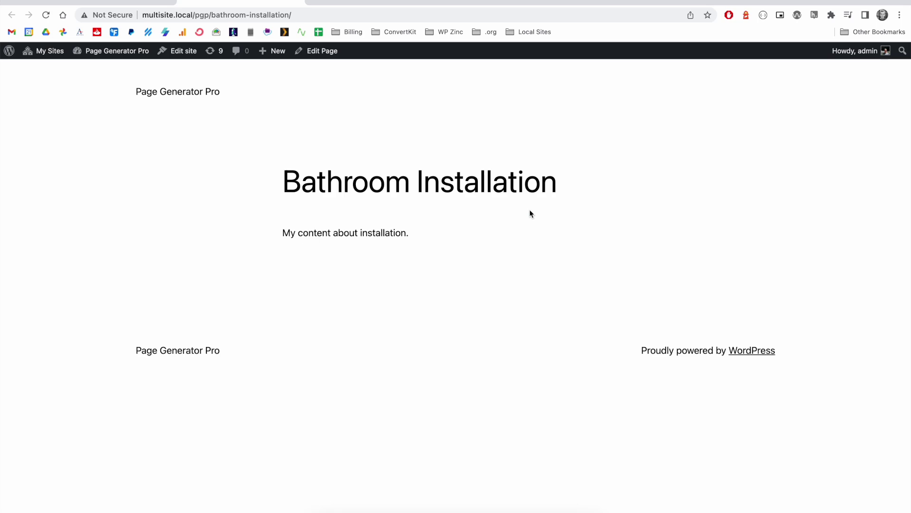
drag(283, 184, 582, 181)
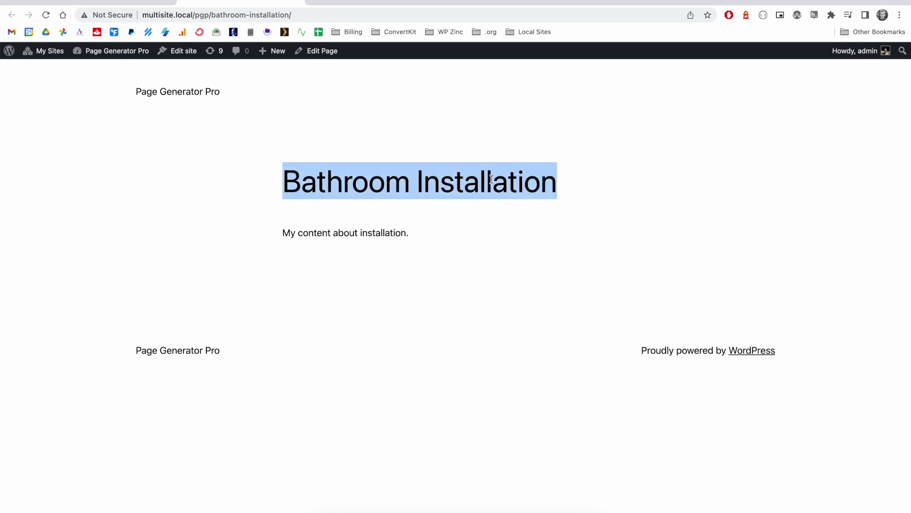
double_click(387, 231)
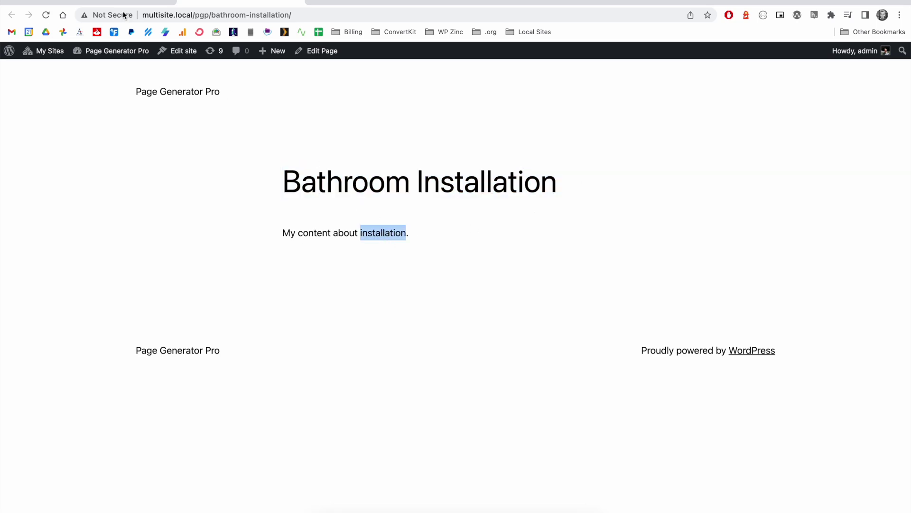
click(112, 2)
click(520, 251)
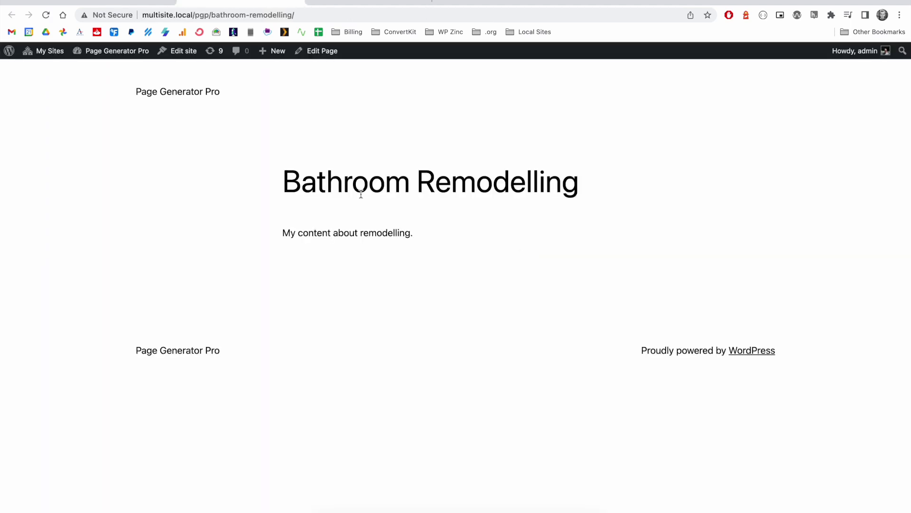
drag(286, 188, 602, 184)
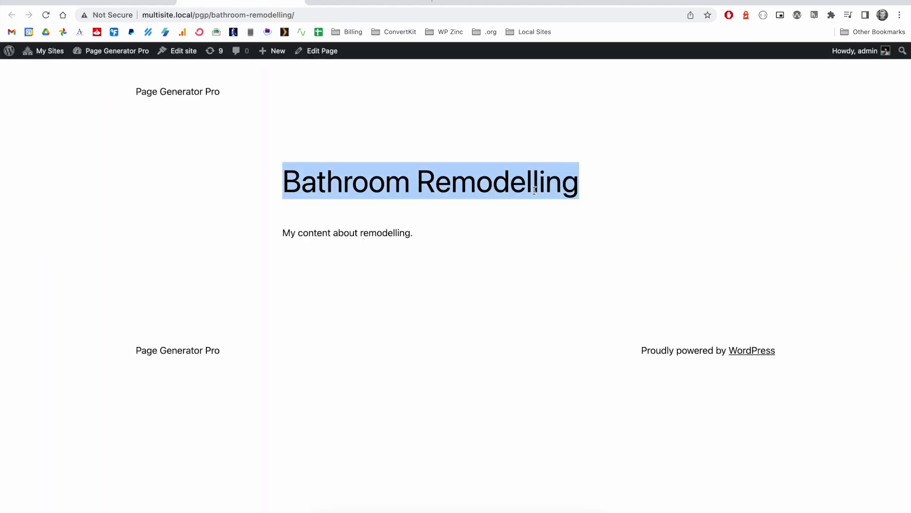
double_click(390, 234)
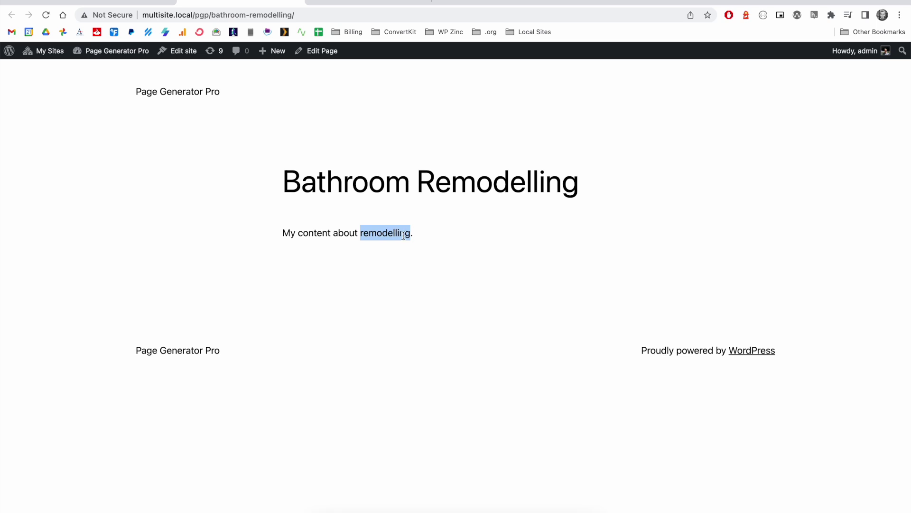
key(ctrl+shift+Tab)
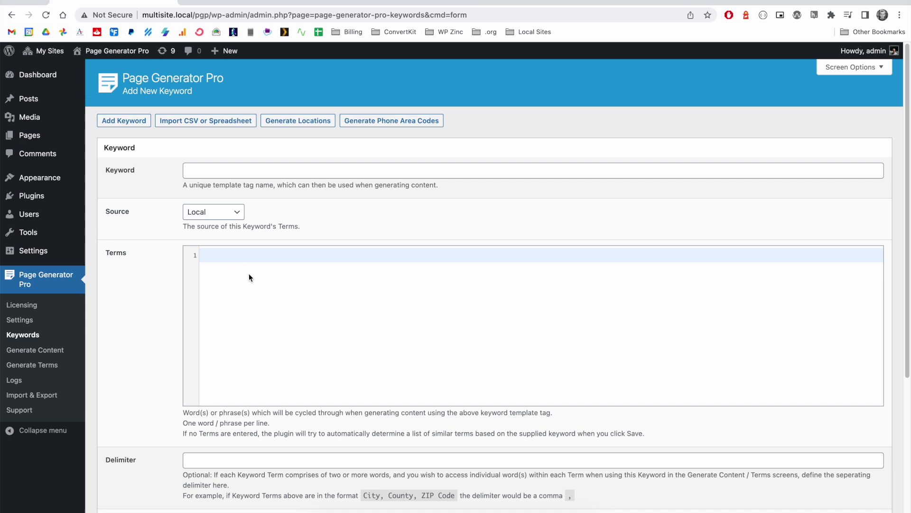
- Use location.csv from the Media Library as the terms source, with columns in the first row
click(222, 215)
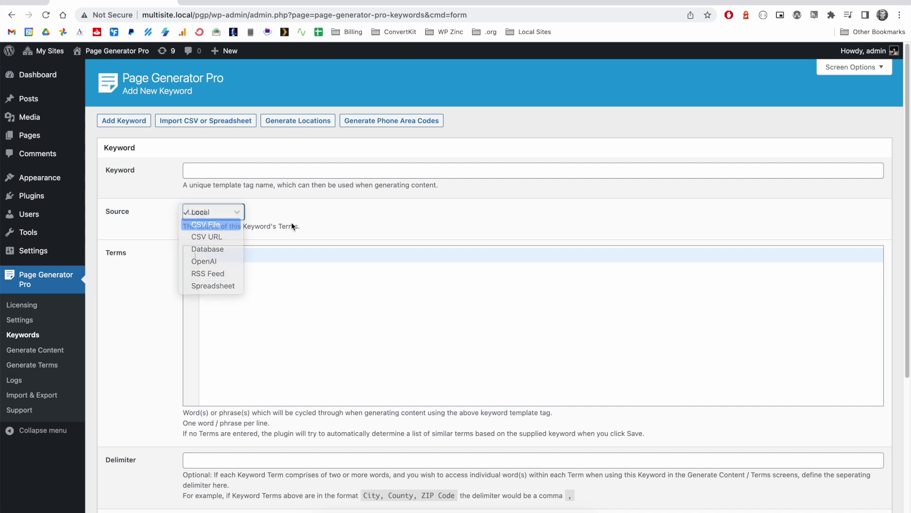
key(Return)
click(283, 252)
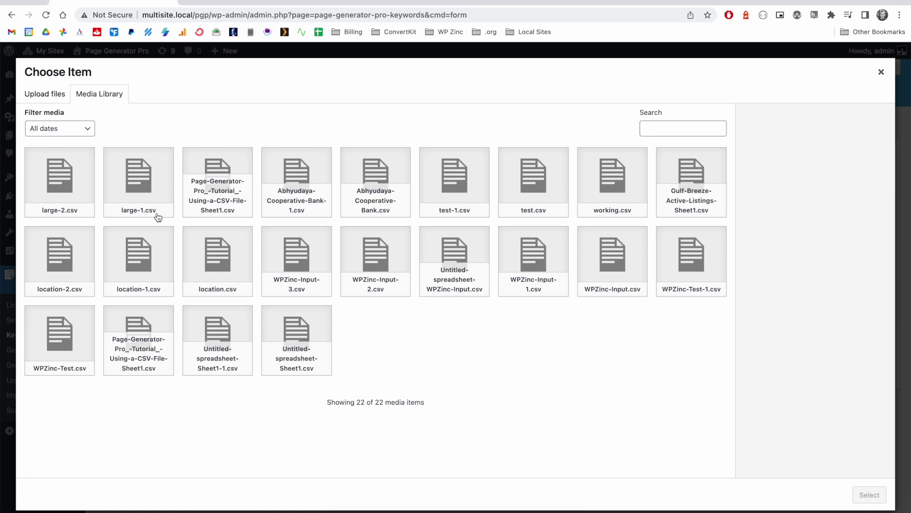
double_click(223, 263)
click(187, 318)
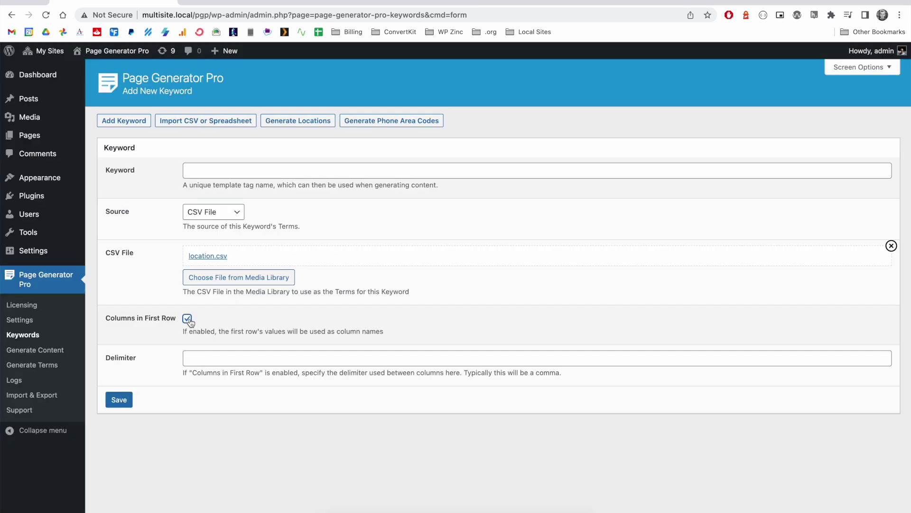
- Set a comma delimiter, name the keyword 'location', and save it
click(227, 357)
text(,)
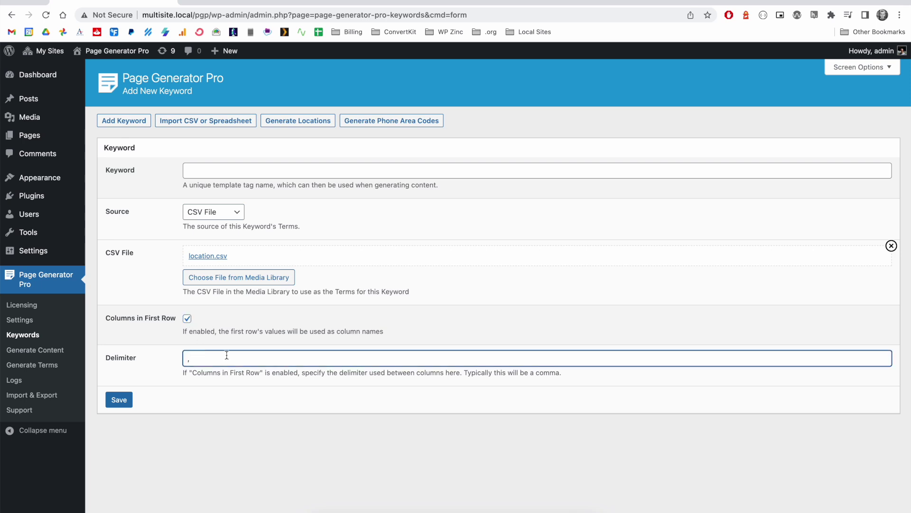
click(209, 172)
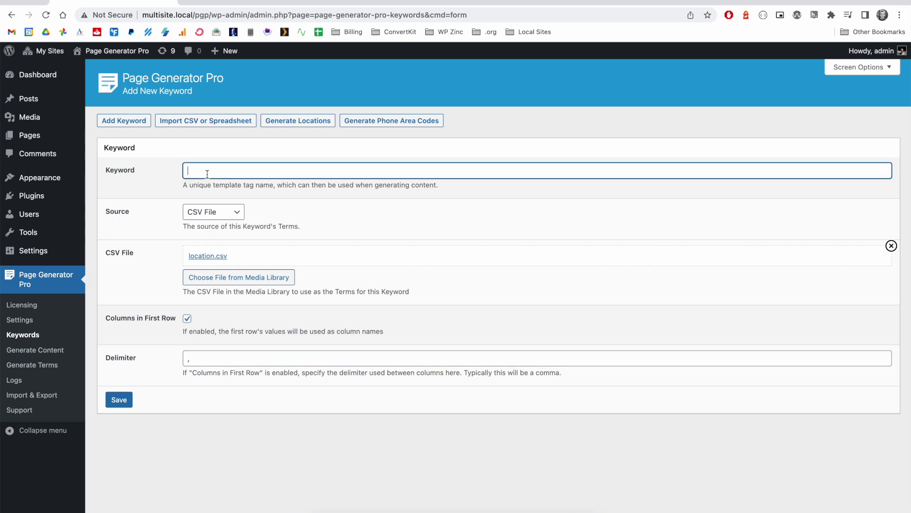
text(location)
click(119, 400)
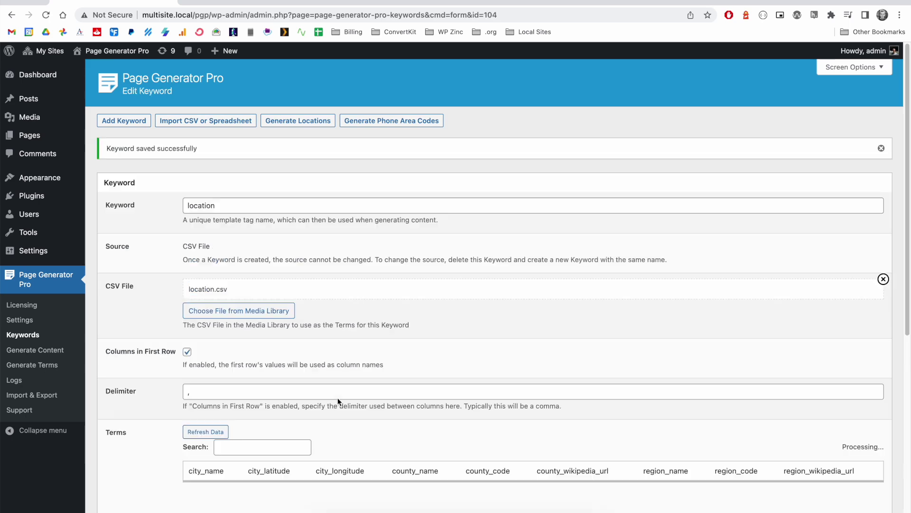
scroll(338, 397, down, 3)
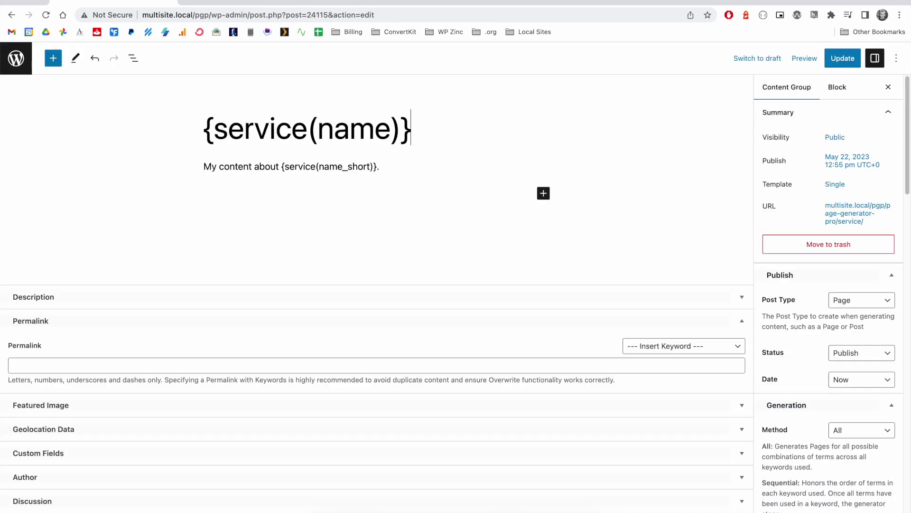
- Append ' in {location(city_name)}' to the title, add city and county keywords to the paragraph, and update
text(in {)
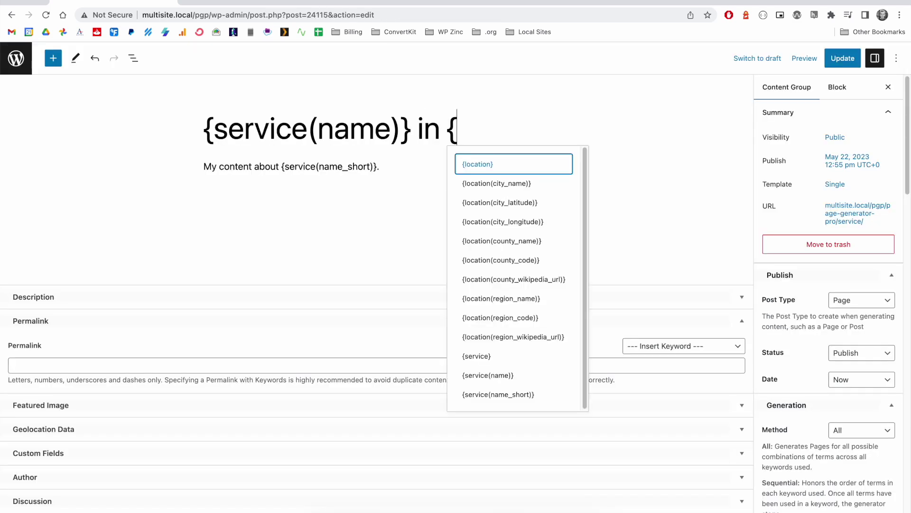
click(499, 182)
click(401, 203)
text(in {location(city_name)}, {location(county_name)
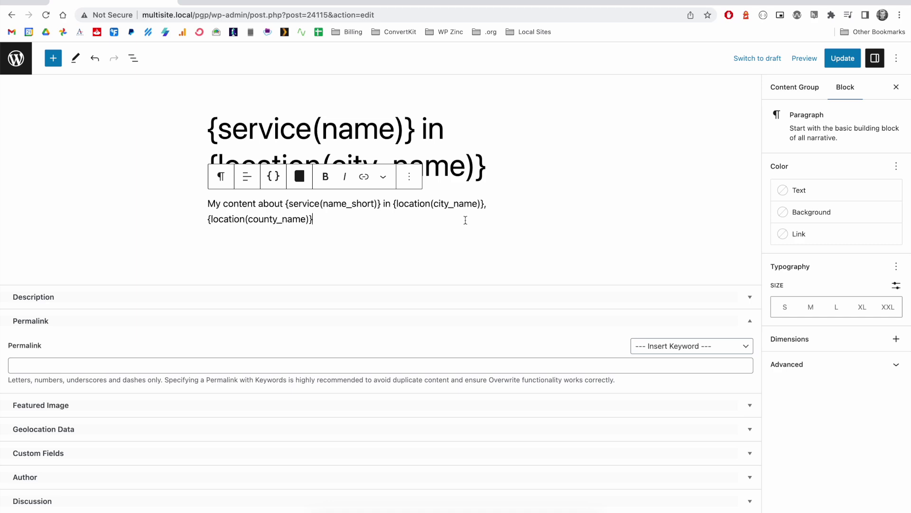
click(835, 61)
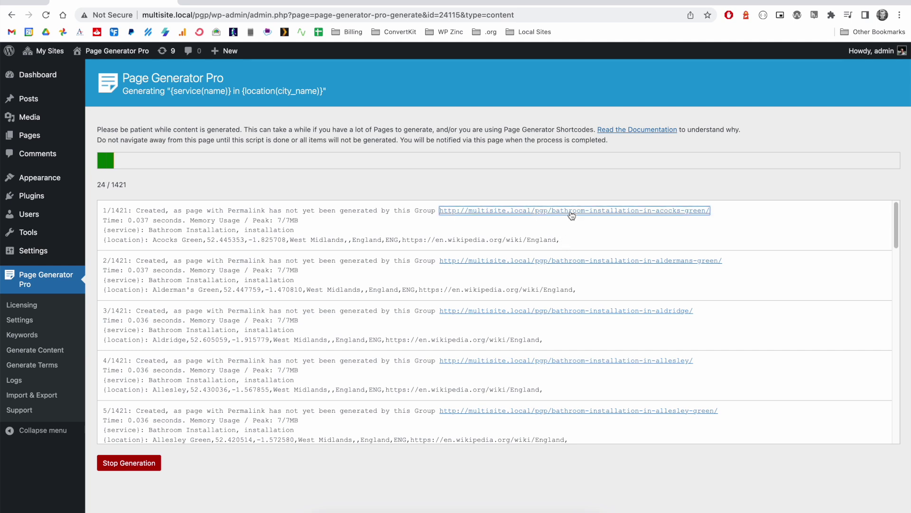
- Open the first generated page and verify 'Bathroom Installation' and 'Acocks Green' in its title and body
click(572, 211)
drag(283, 180, 557, 182)
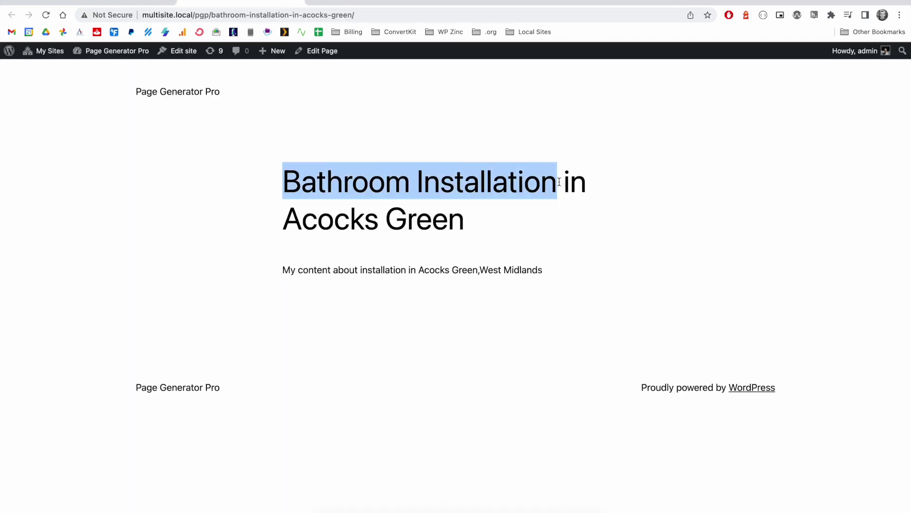
drag(486, 216, 252, 219)
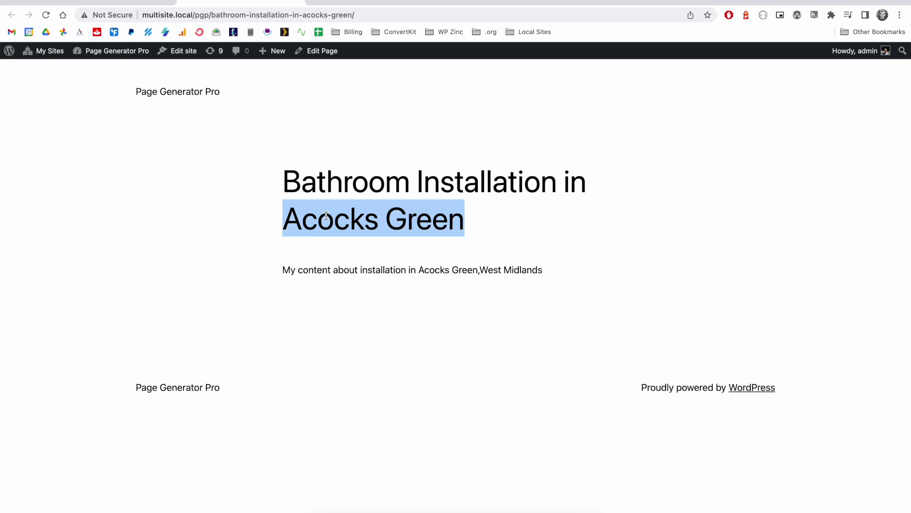
double_click(382, 269)
drag(420, 270, 543, 271)
key(ctrl+shift+Tab)
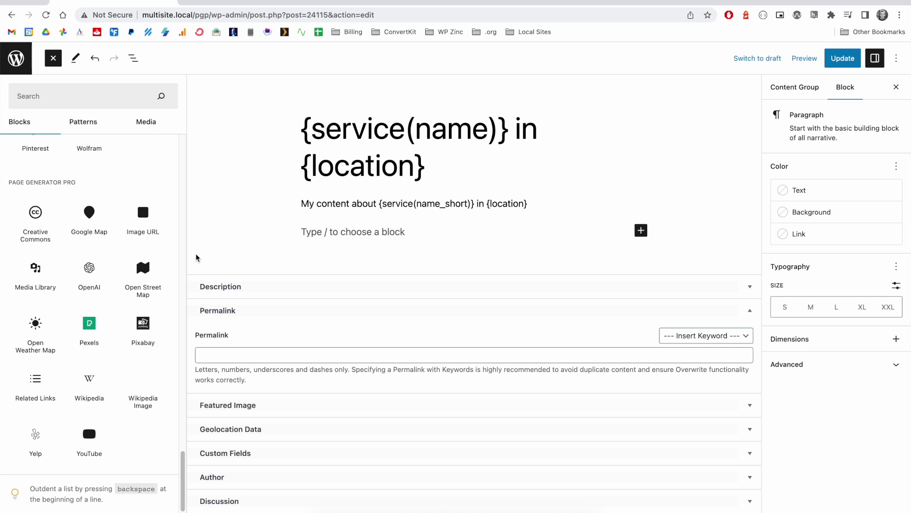
- Undo back to the Columns layout and drop a Pexels image block into the empty column
key(ctrl+z)
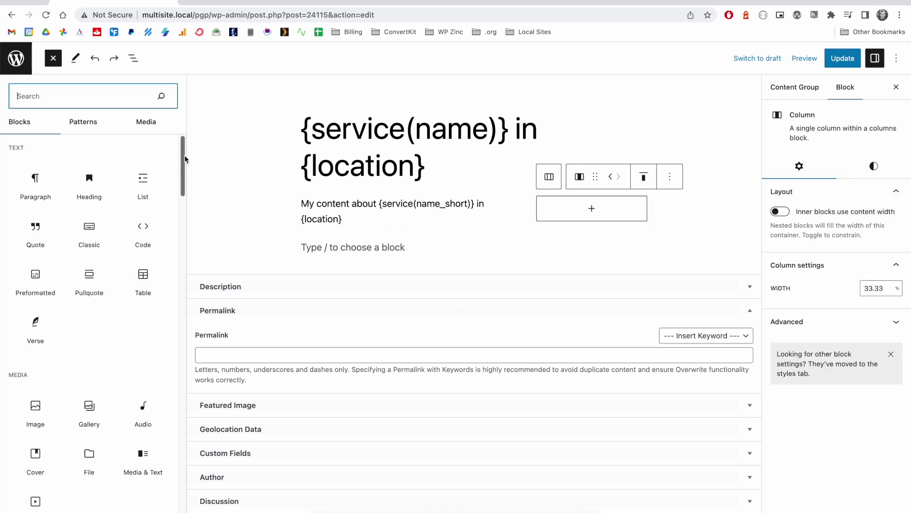
drag(184, 161, 186, 479)
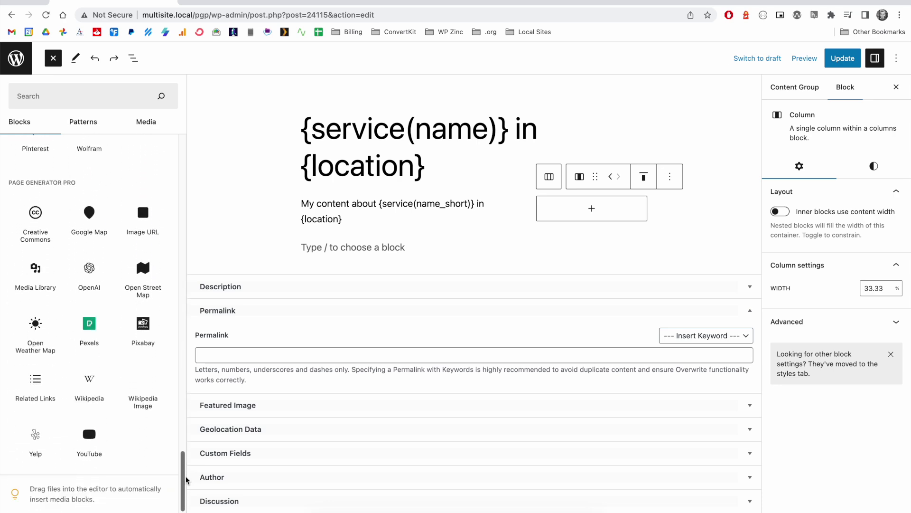
mouse_move(85, 241)
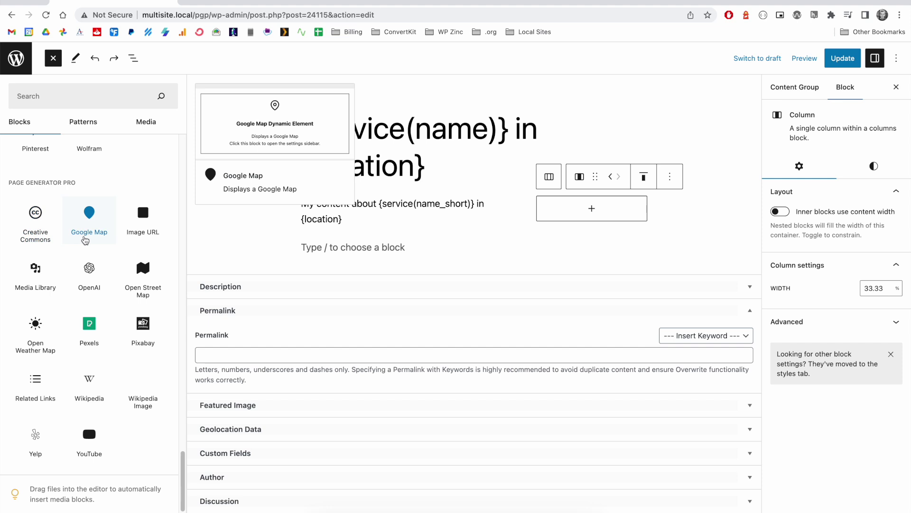
drag(89, 328, 590, 214)
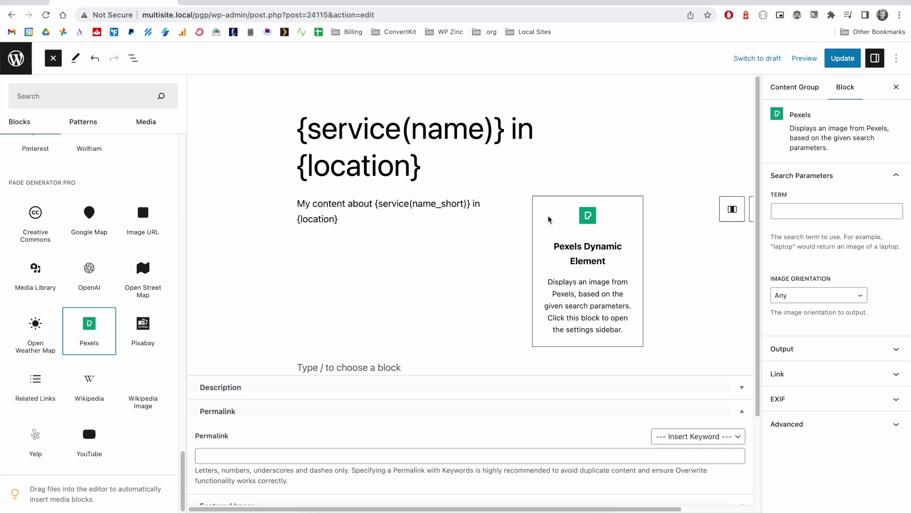
- Set the Pexels block's search term to {service(name)}
click(800, 209)
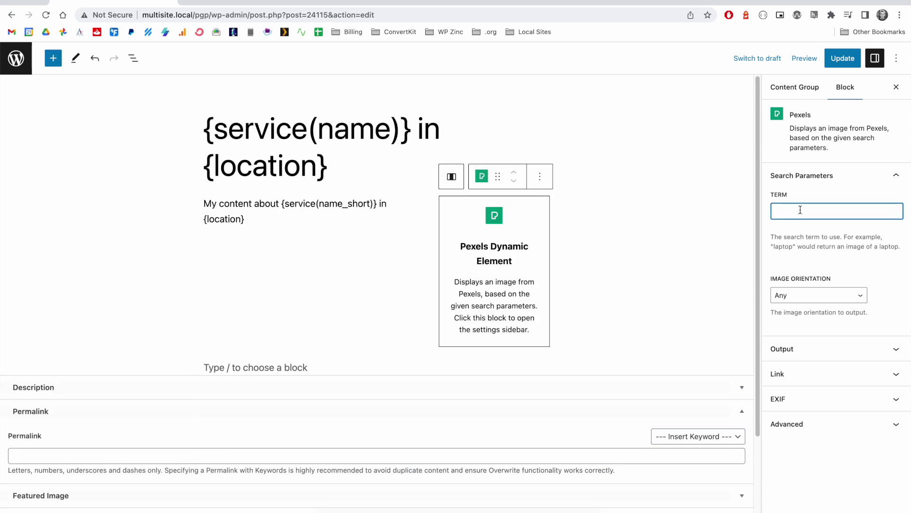
text({service(name)})
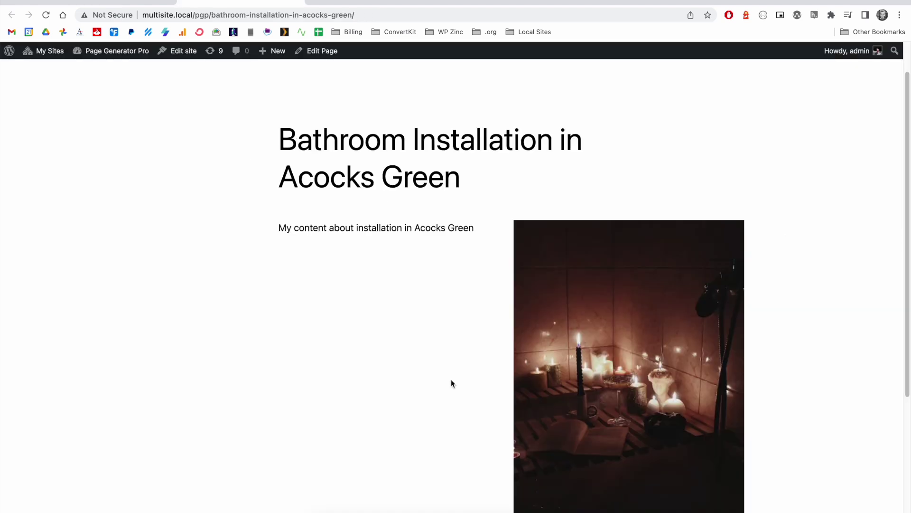
scroll(451, 380, down, 1)
scroll(451, 380, down, 2)
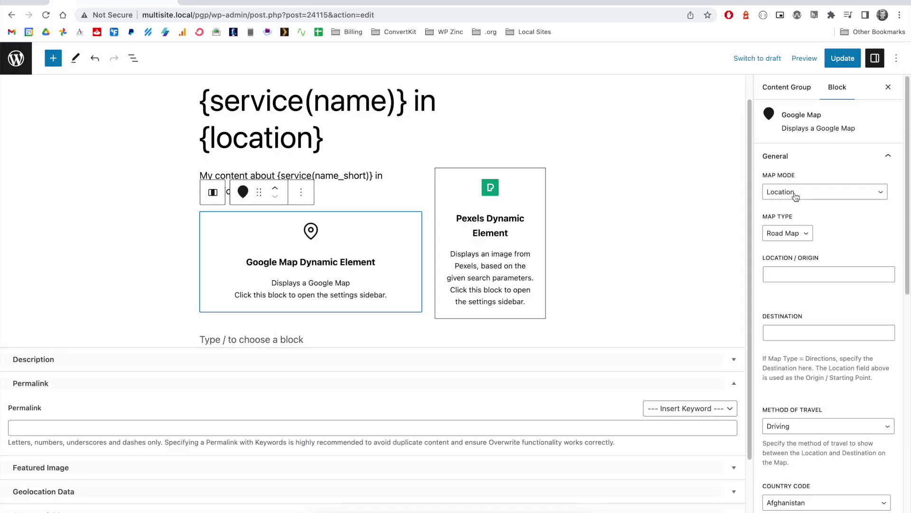
- Enter '{location}, UK' as the Google Map location and view the generated Aldridge page
click(795, 274)
text({location}, UK)
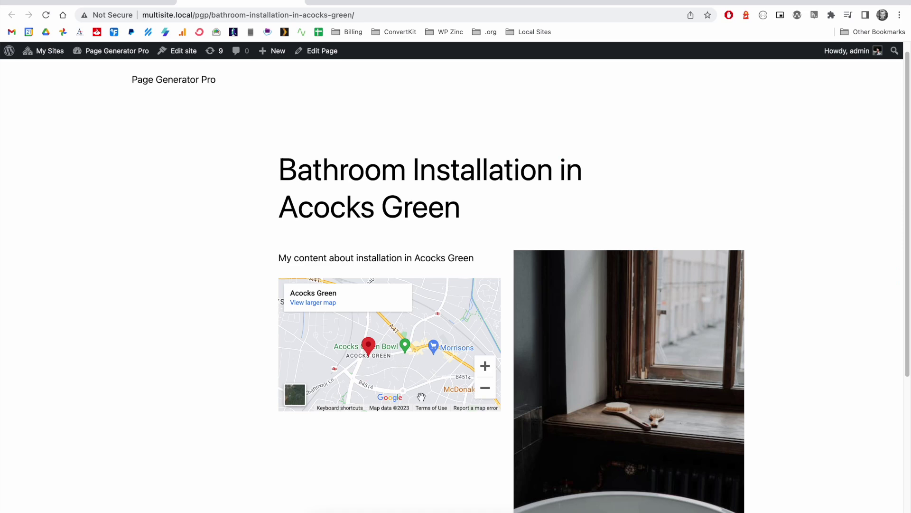
click(137, 3)
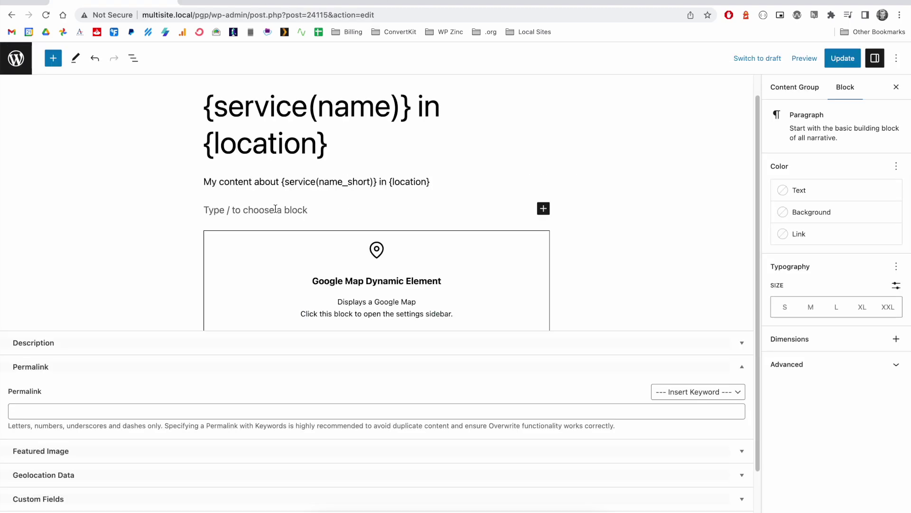
- Insert an OpenAI block via /open with the topic 'How to find the best {service(name)}'
text(/open)
key(Return)
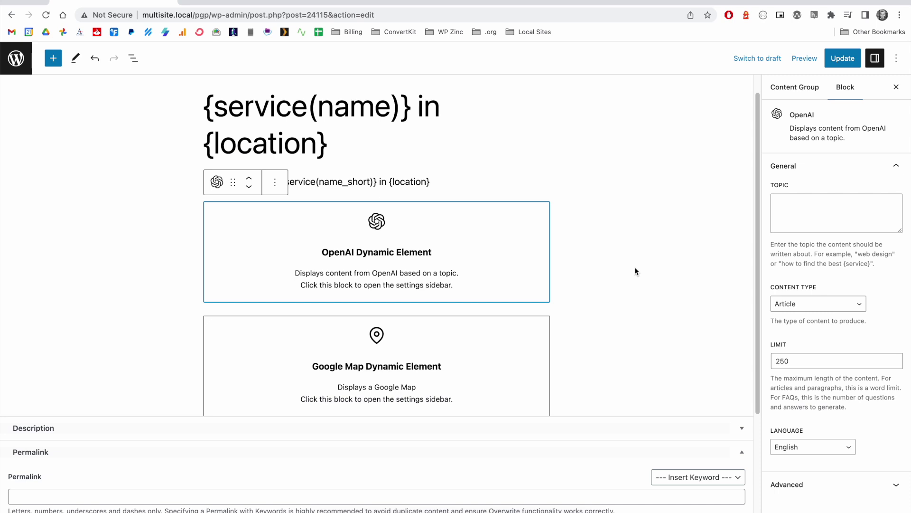
click(781, 214)
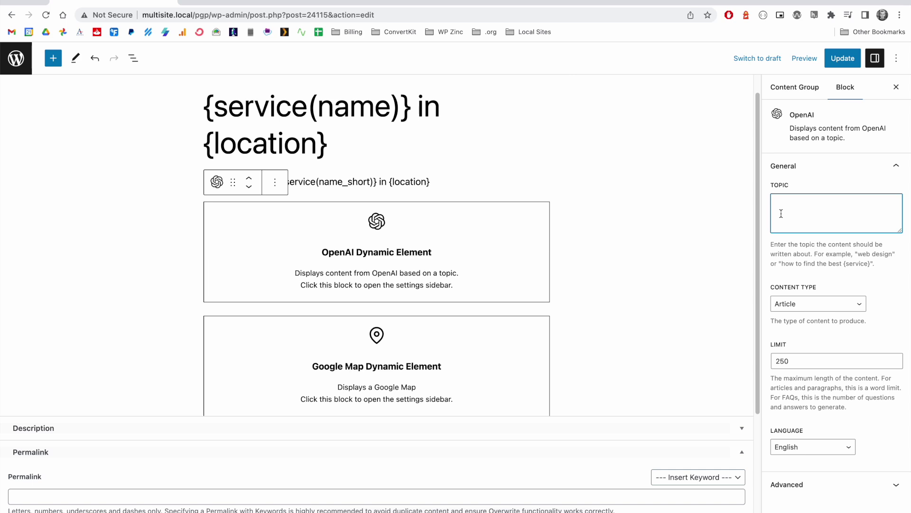
text(How to find the best {service(name)})
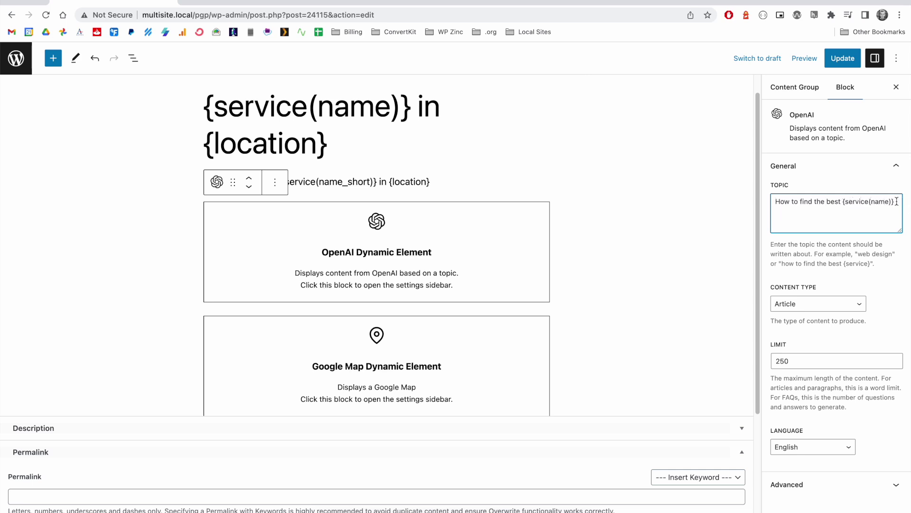
drag(897, 202, 842, 201)
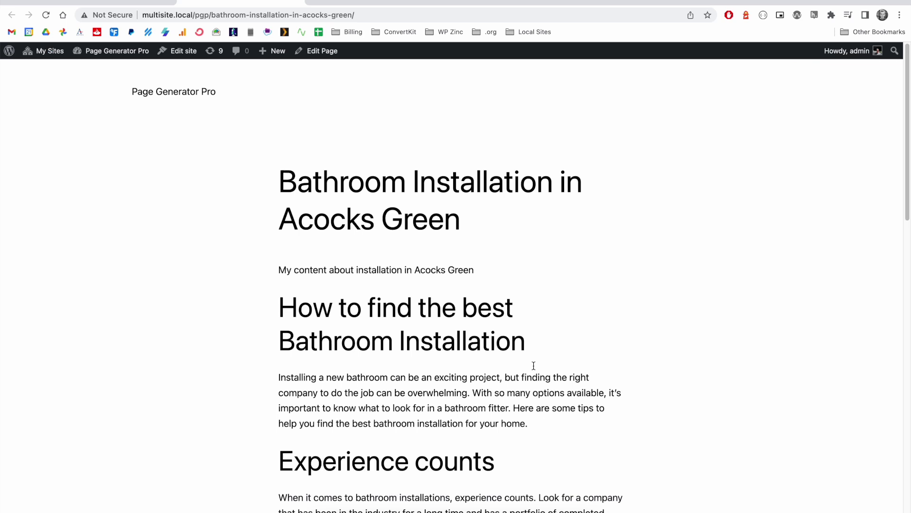
- Read through the AI-written article on the generated Acocks Green page, then return to the editor
scroll(512, 356, down, 1)
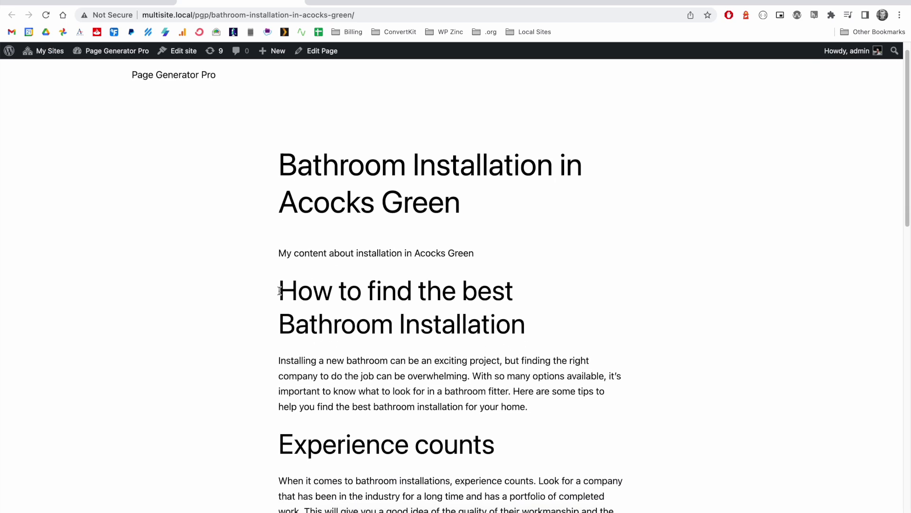
drag(279, 256, 490, 258)
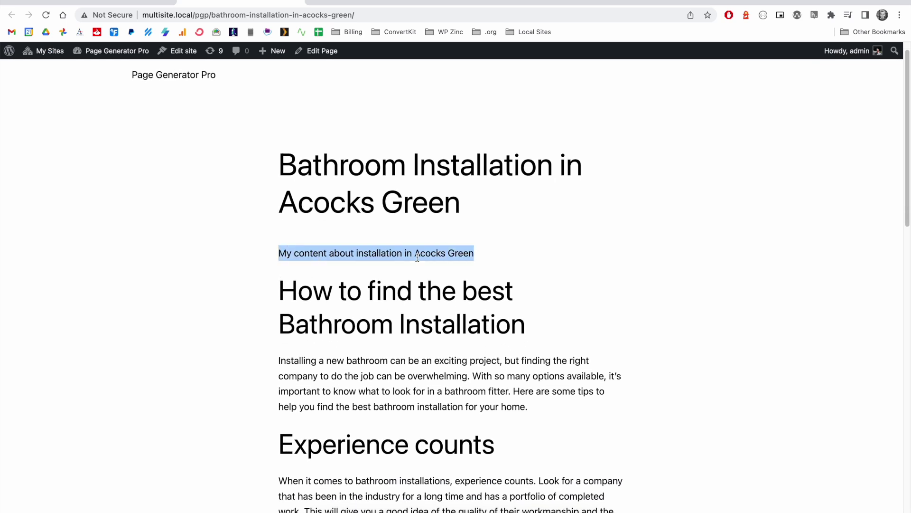
click(388, 290)
scroll(313, 321, down, 1)
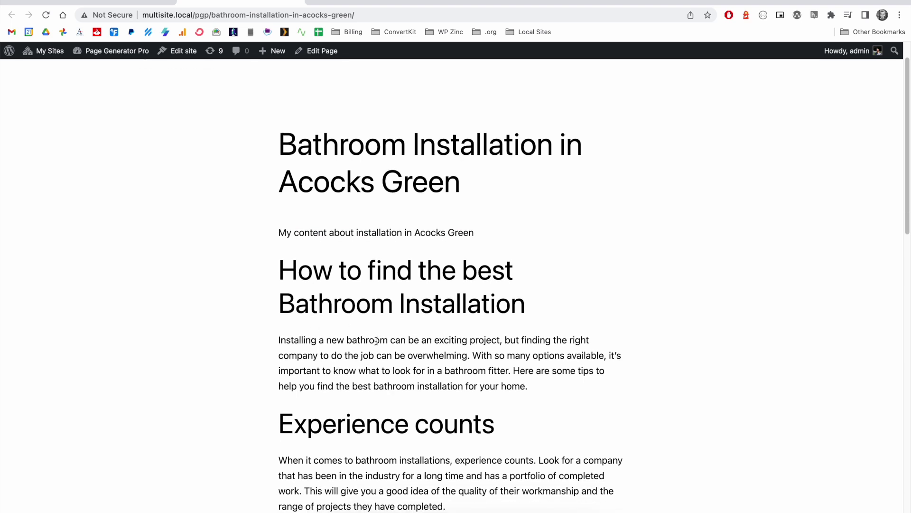
scroll(376, 341, down, 4)
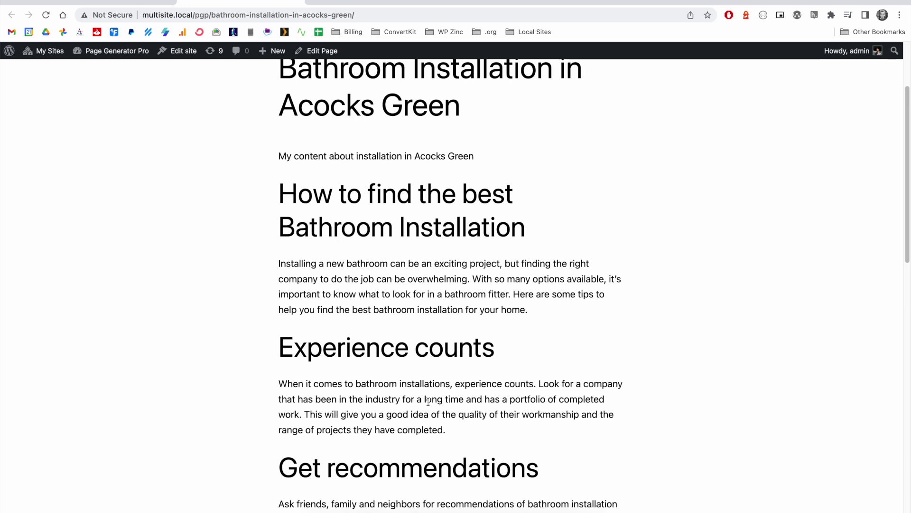
key(ctrl+shift+Tab)
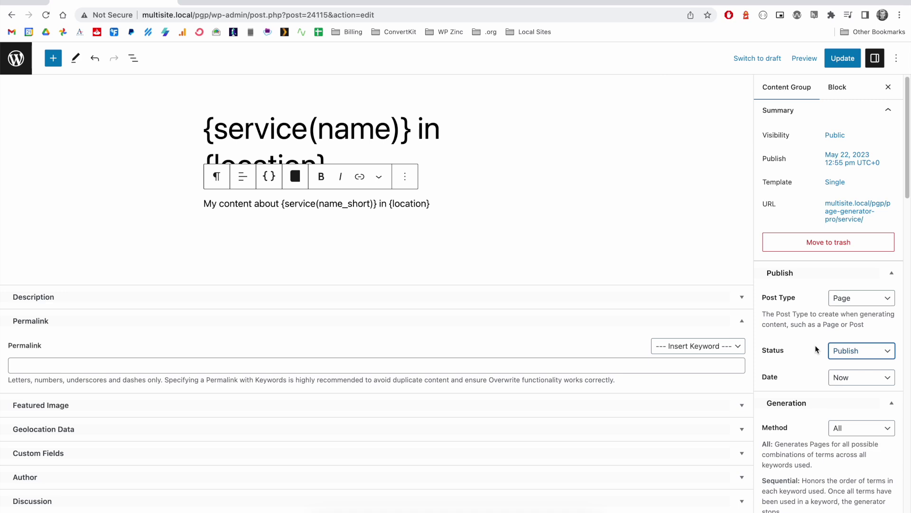
- Set the group's Post Type to Post and its Status to Scheduled
click(846, 299)
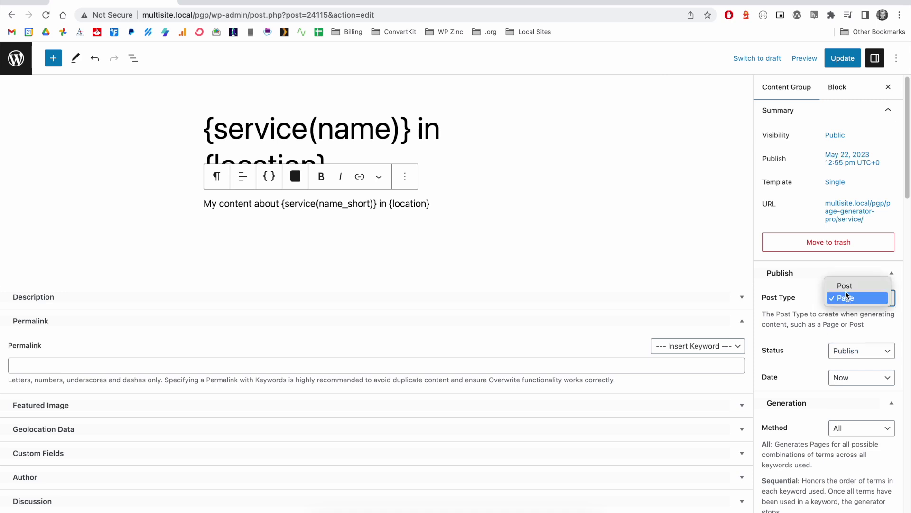
click(844, 286)
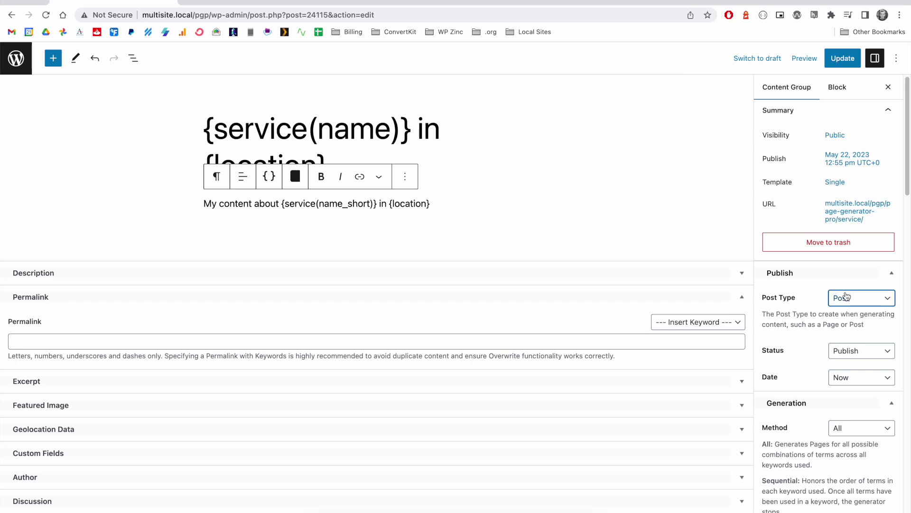
scroll(847, 323, down, 1)
click(848, 332)
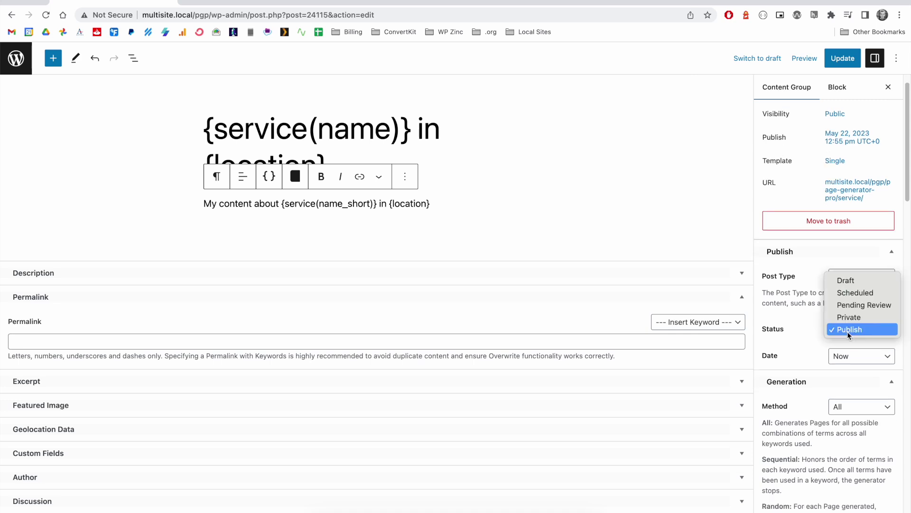
click(856, 293)
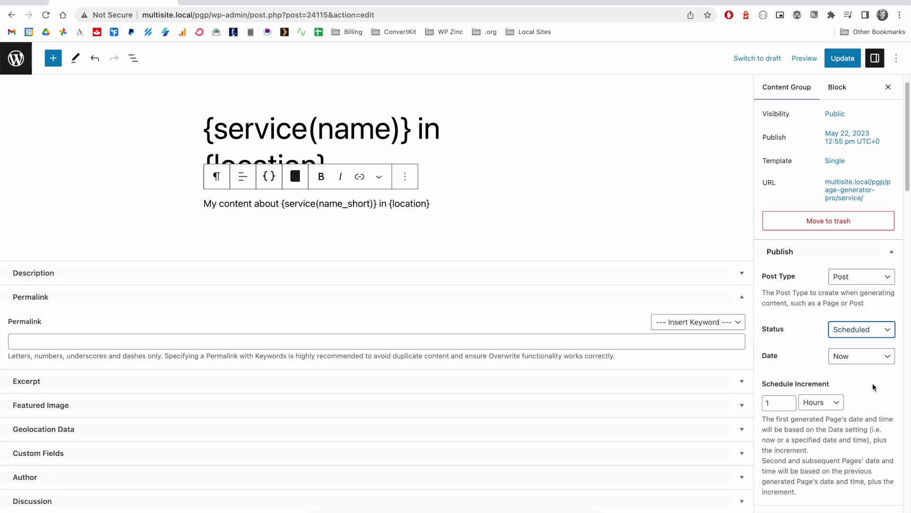
scroll(873, 383, down, 3)
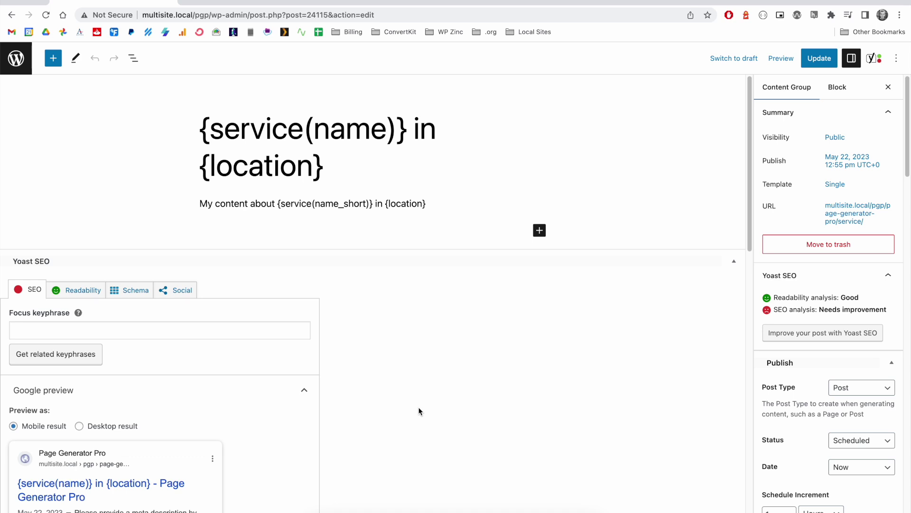
- Set the Yoast SEO title to '{service(name)} in {location}' and meta description 'Some text about {service(name)}'
scroll(399, 393, down, 6)
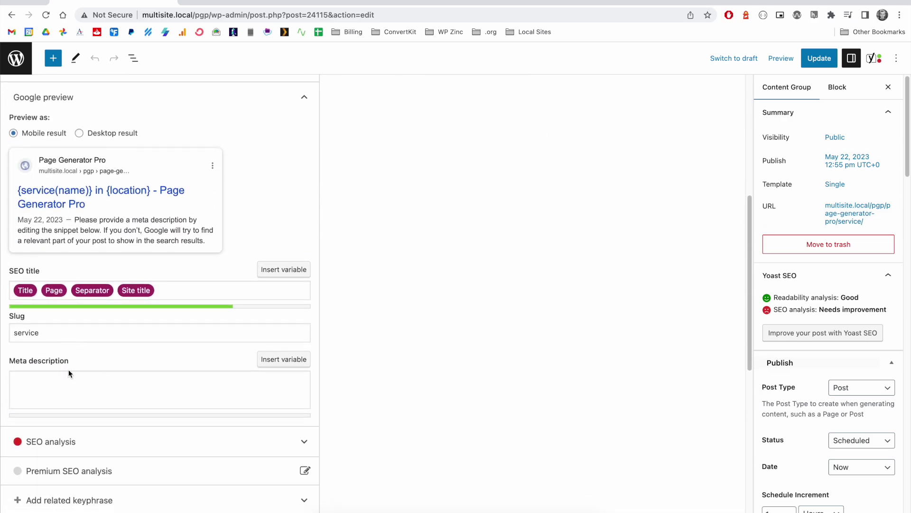
click(179, 292)
drag(180, 293, 55, 292)
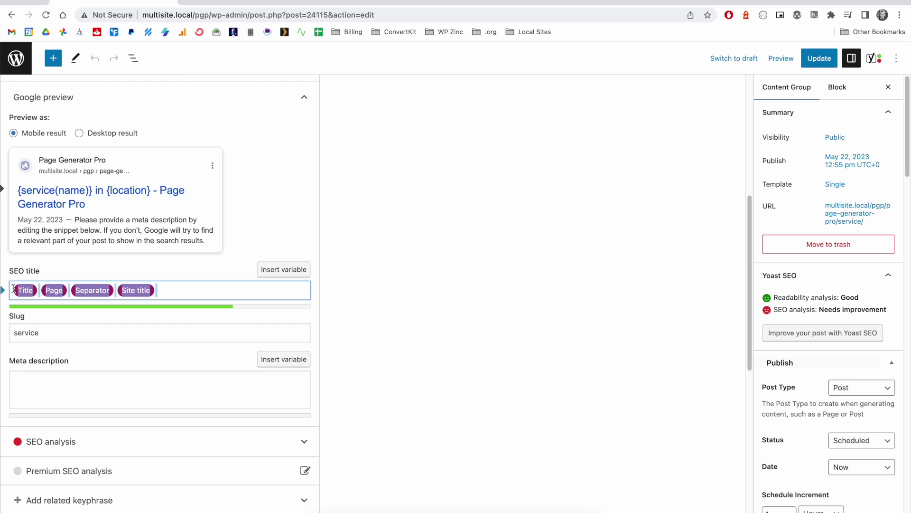
key(BackSpace)
text({service)
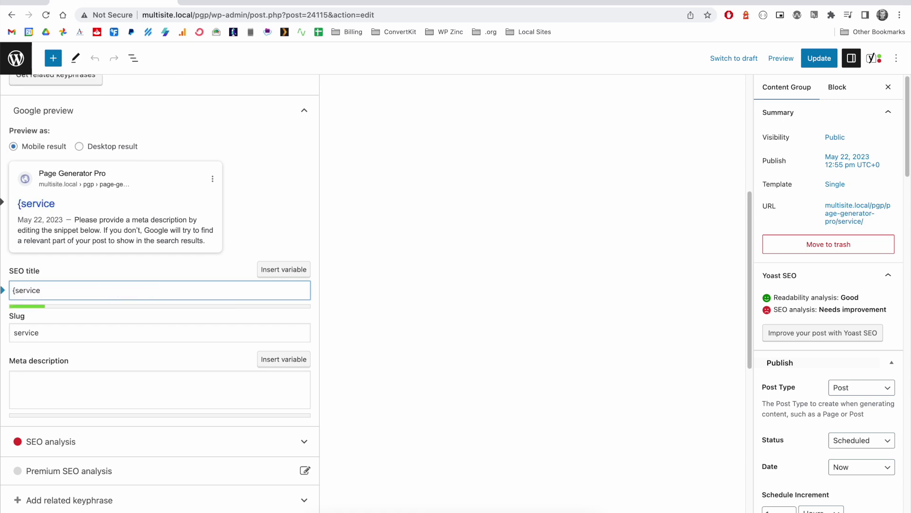
text((name)} in {location})
click(13, 380)
text(Some text about {service(name)})
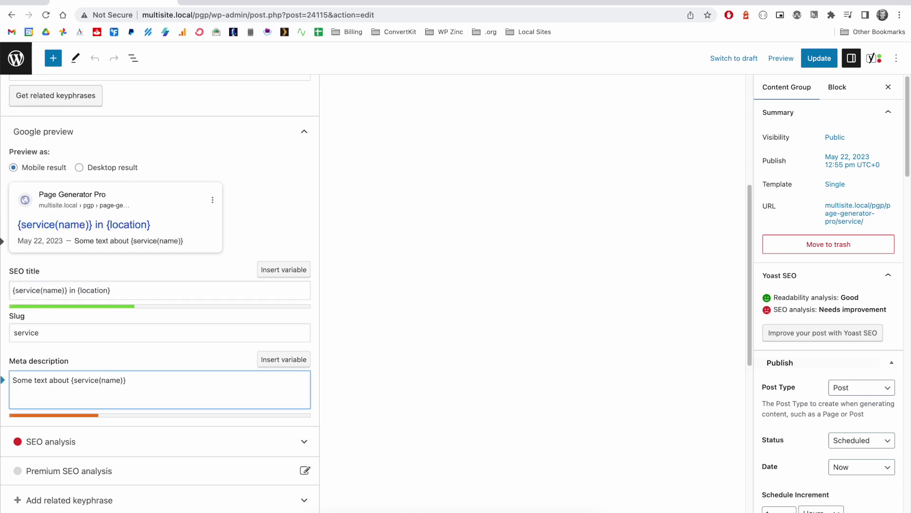
- Update the content group and check a generated page's SEO title and meta description
click(817, 57)
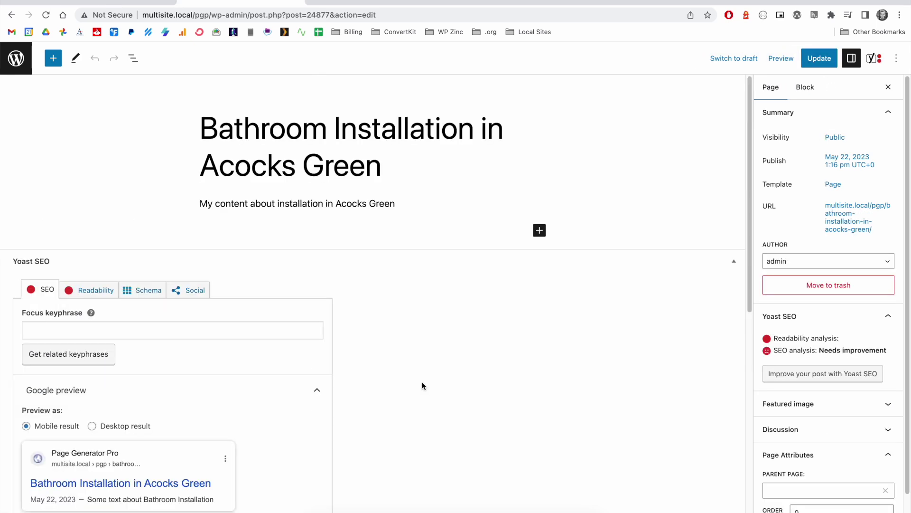
drag(749, 180, 749, 340)
drag(159, 260, 25, 260)
drag(159, 351, 25, 352)
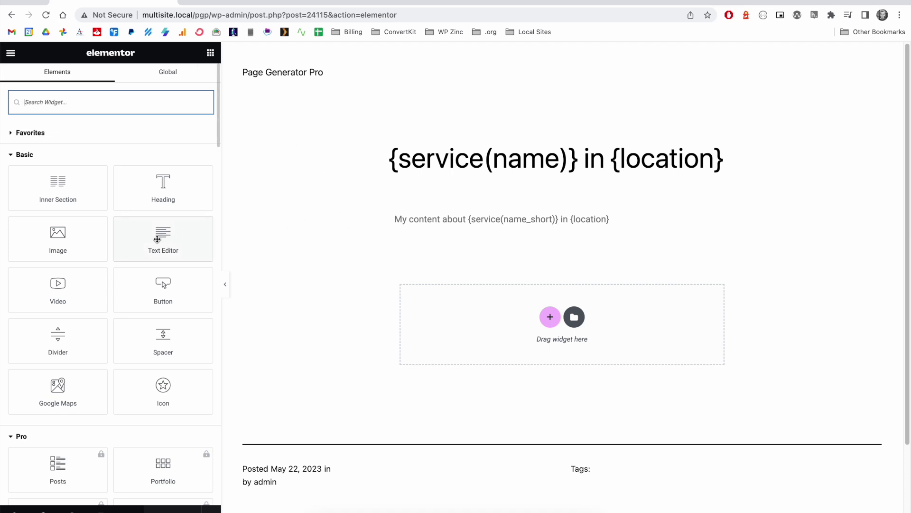
- Add a Text Editor block reading 'Some text about {service(name)}' and switch the layout to Elementor Canvas
drag(157, 238, 517, 312)
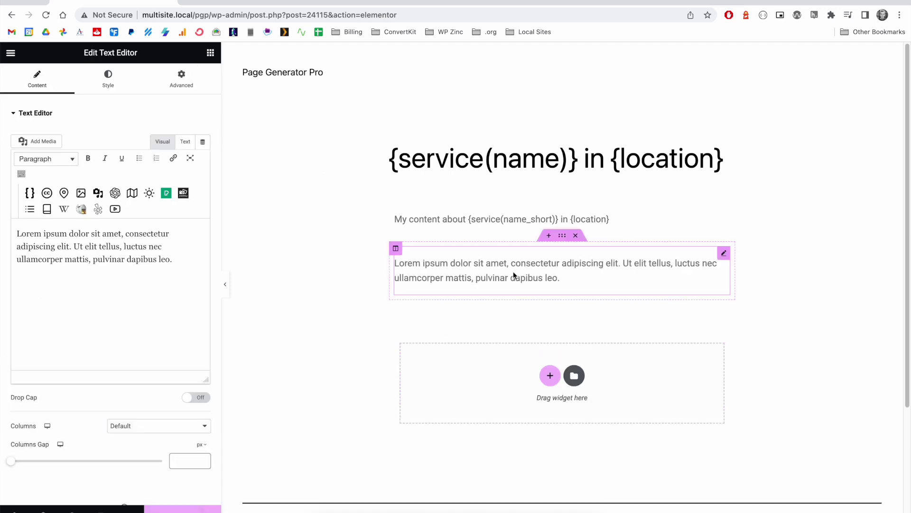
triple_click(140, 264)
text(Some text about {service)
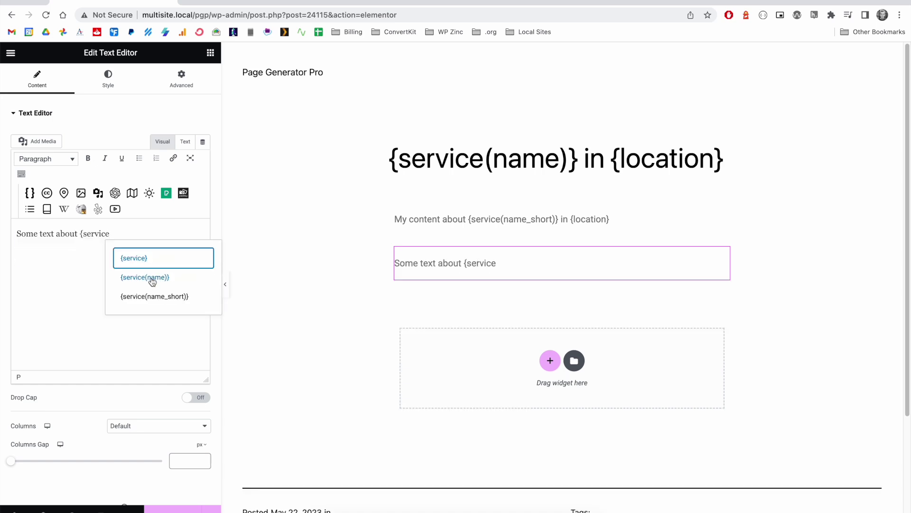
click(152, 281)
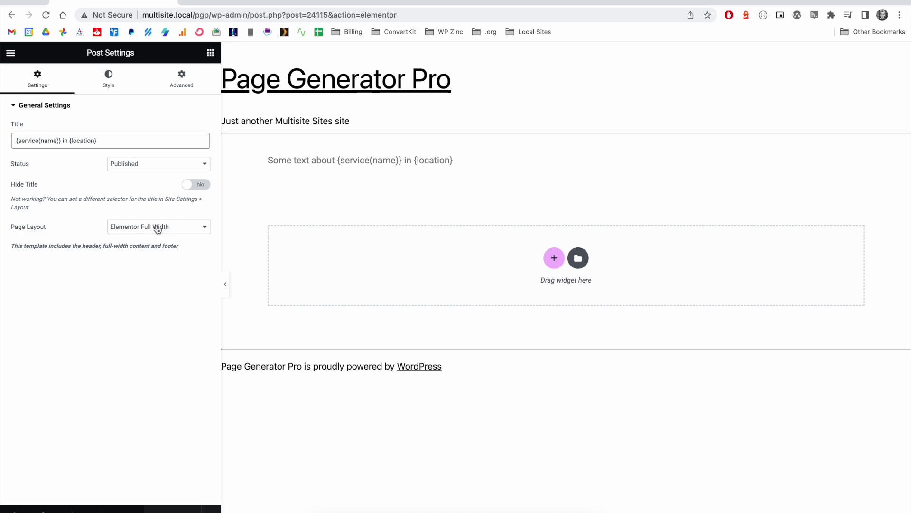
click(157, 227)
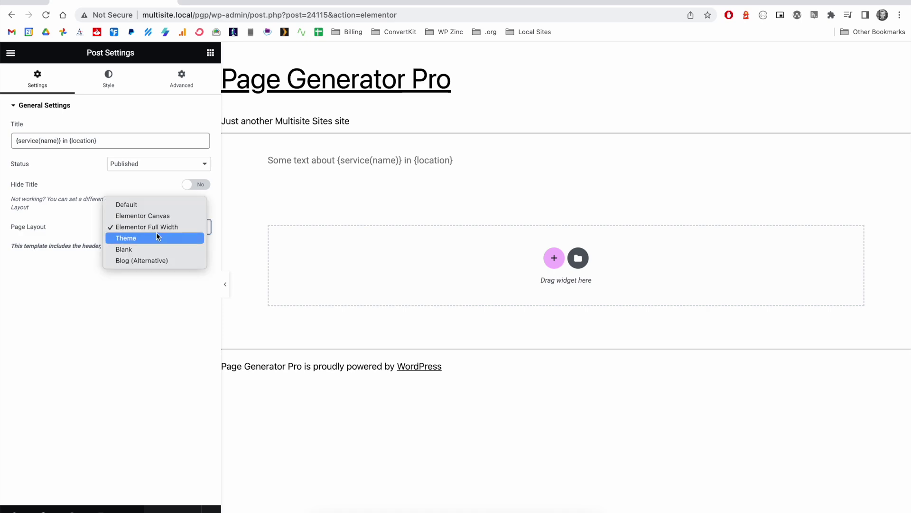
click(149, 216)
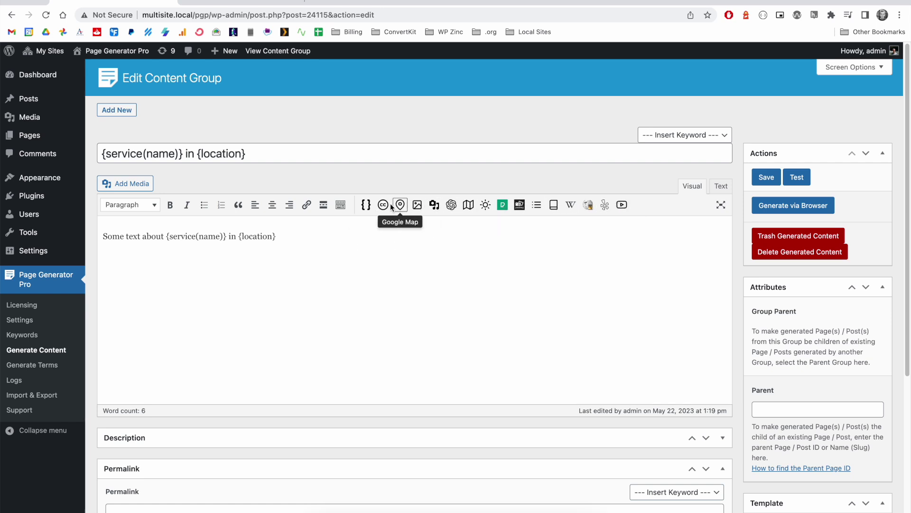
- Type { on the empty second line to show the keyword autocomplete list
click(610, 205)
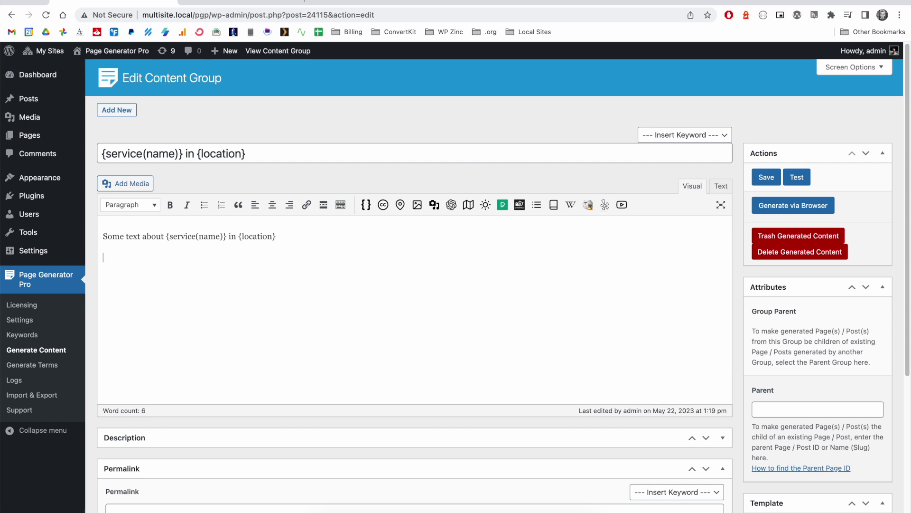
text({)
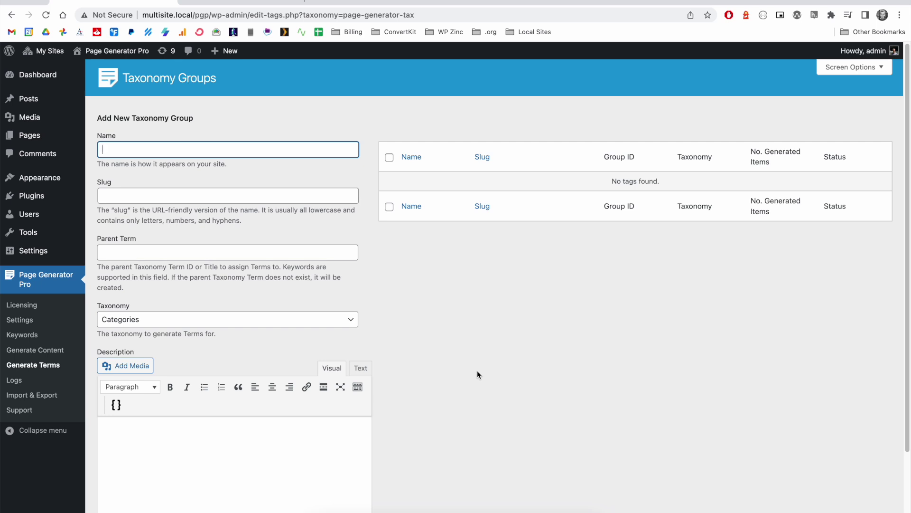
- Add a taxonomy group named {service(name)} and generate its Category terms
text({ser)
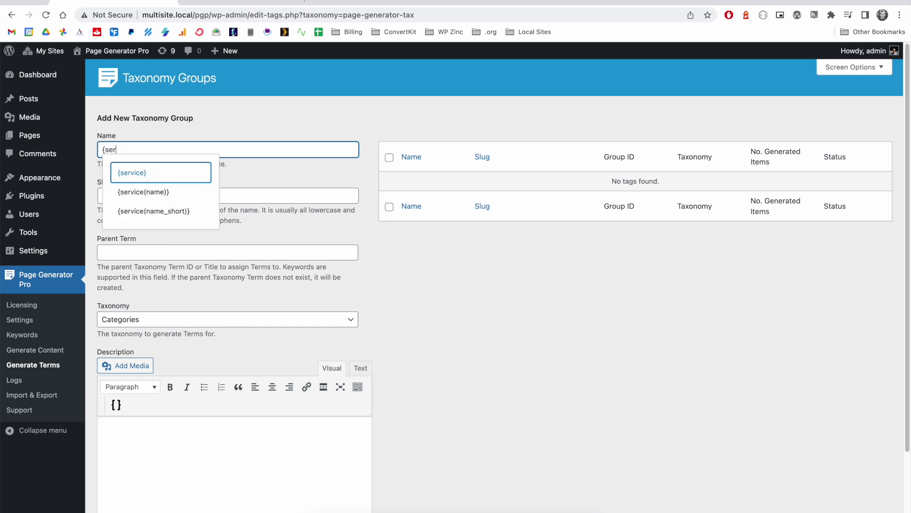
click(180, 200)
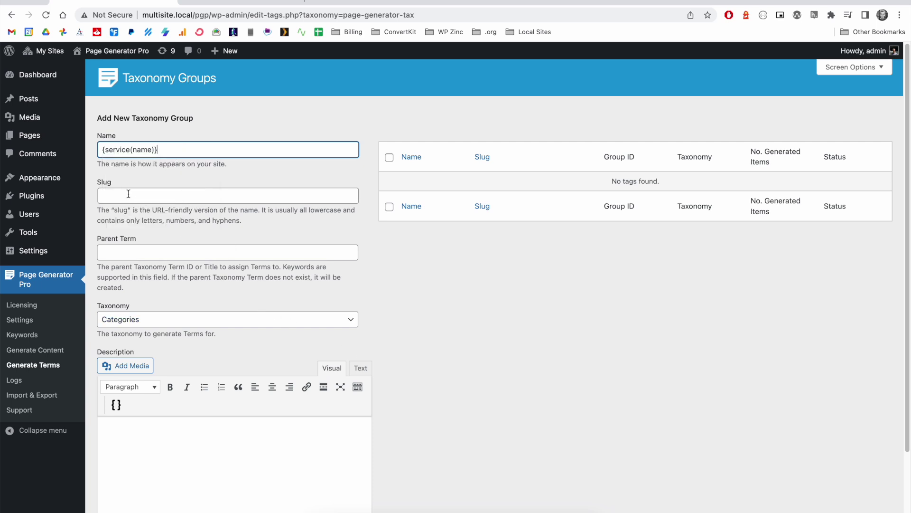
scroll(221, 351, down, 1)
scroll(221, 351, down, 2)
click(155, 464)
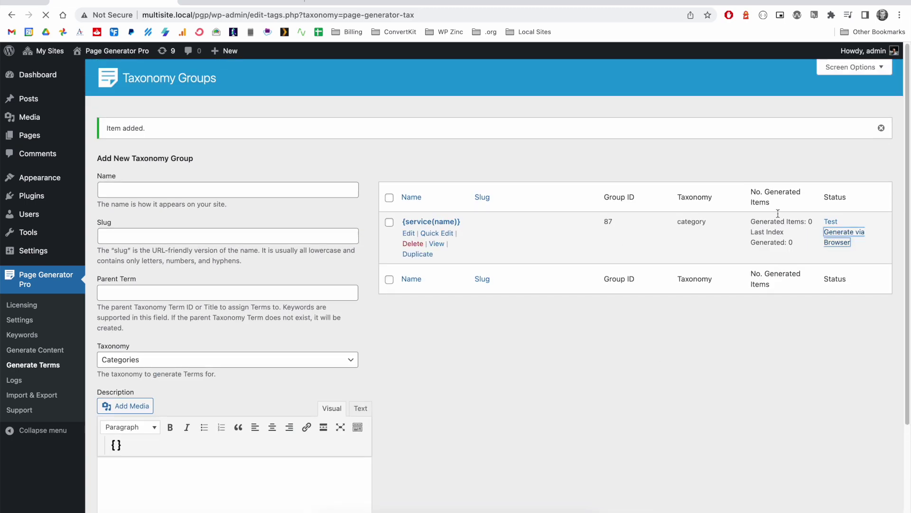
click(844, 232)
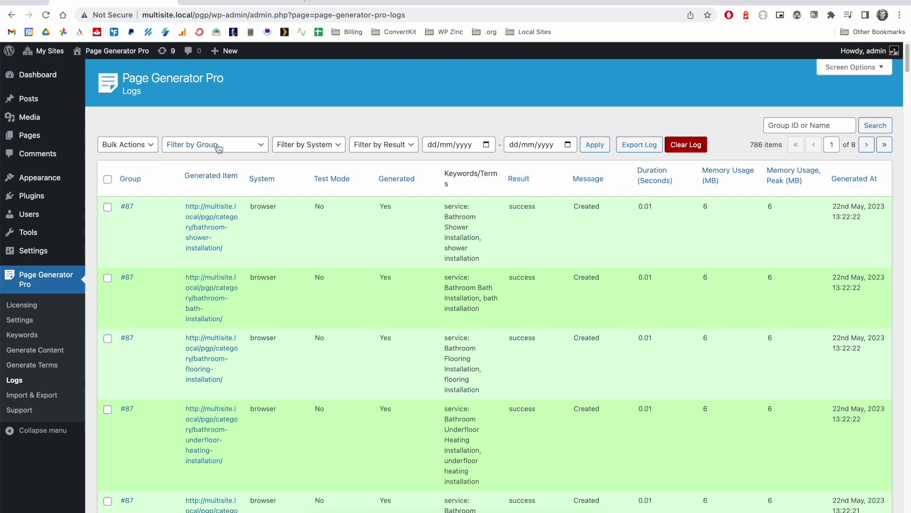
- Download the Page Generator Pro generation log from the Logs page as a CSV file
click(639, 149)
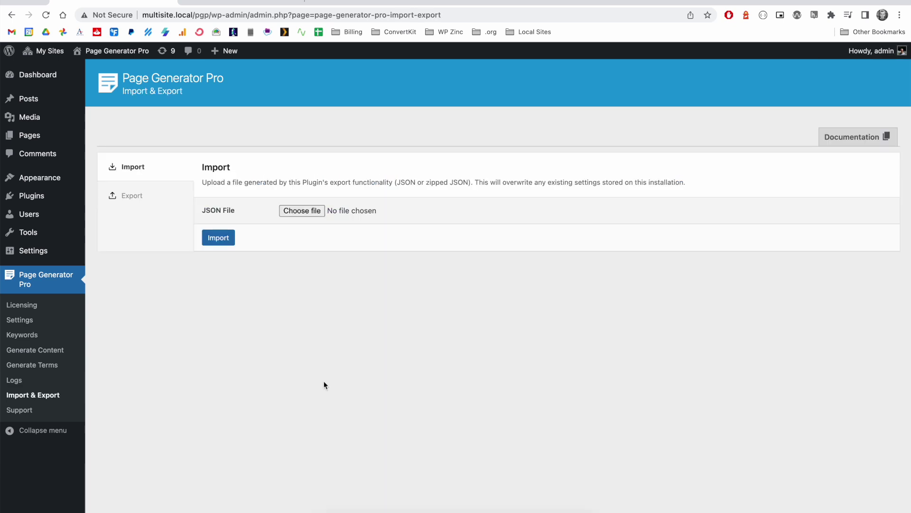
- Review the Export tab's ticked settings, keywords, content group and term group for JSON export
click(134, 198)
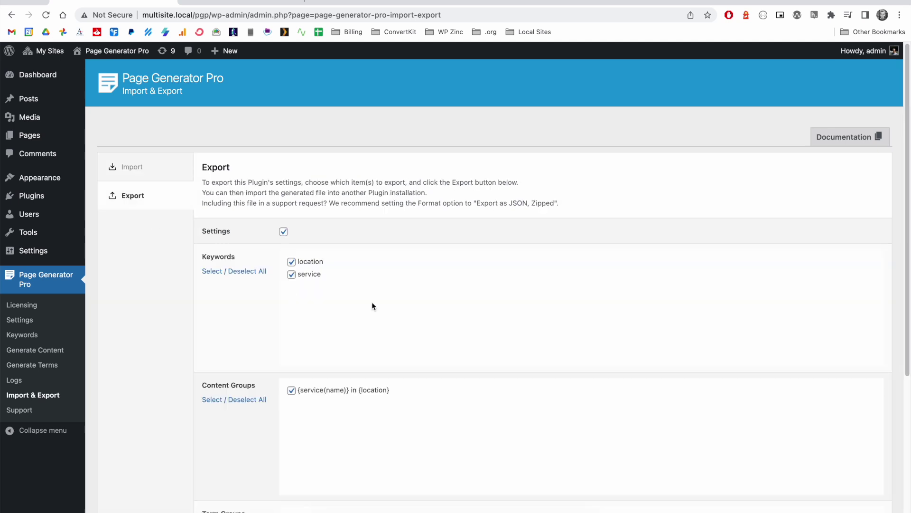
scroll(411, 314, down, 3)
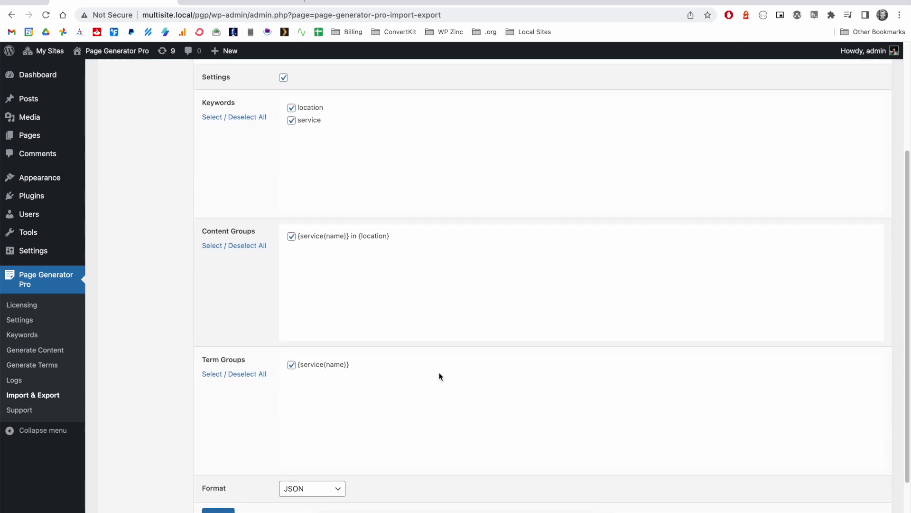
scroll(440, 375, up, 3)
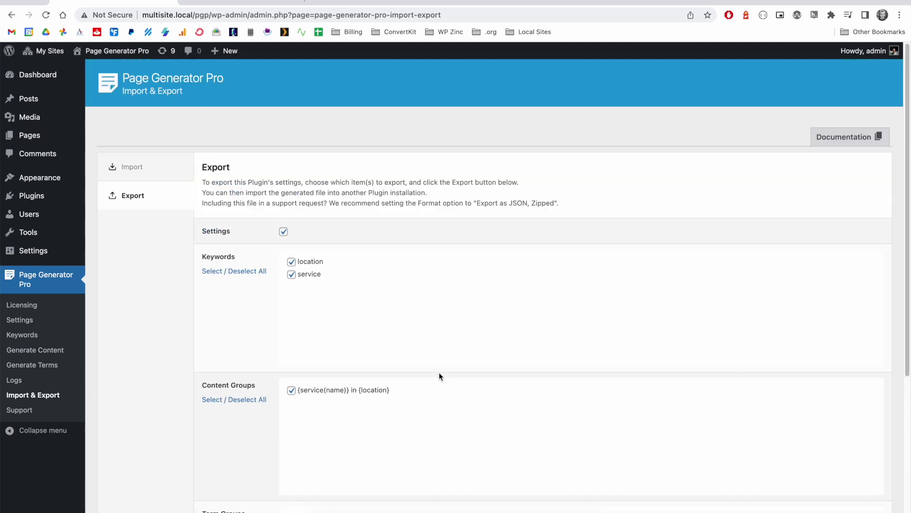